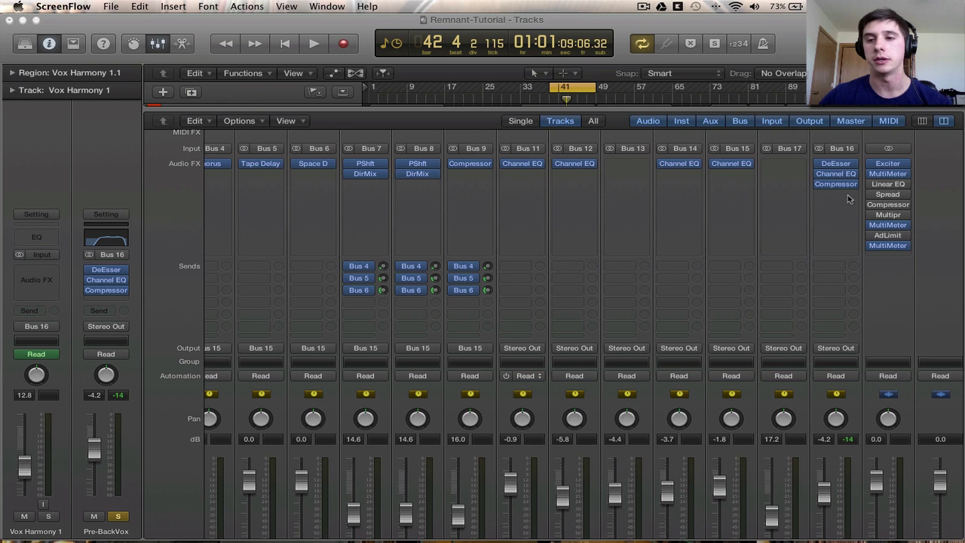
pyautogui.click(848, 197)
pyautogui.moveTo(852, 292)
pyautogui.moveTo(752, 293)
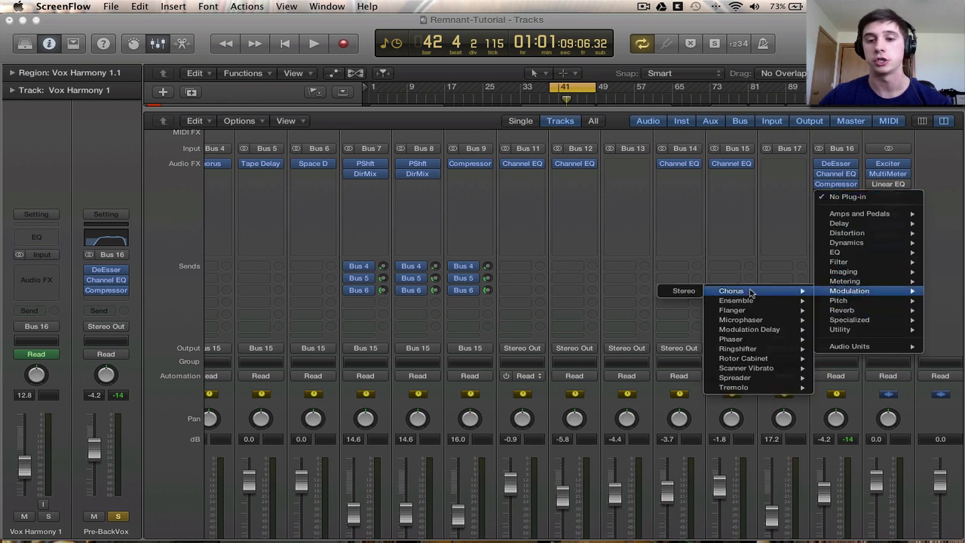
pyautogui.click(800, 189)
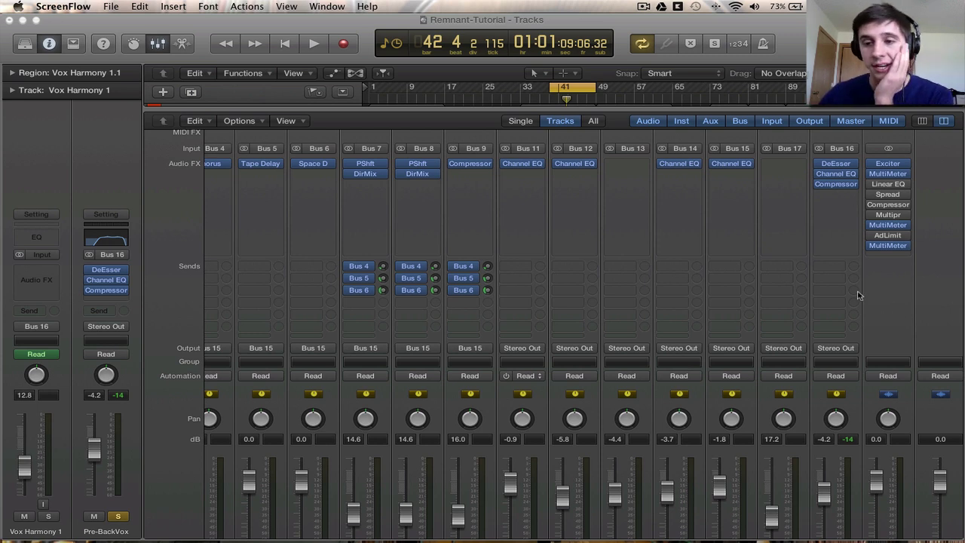
# Add a send to Bus 19 on the Pre-BackVox channel strip.
pyautogui.scroll(-1, 858, 295)
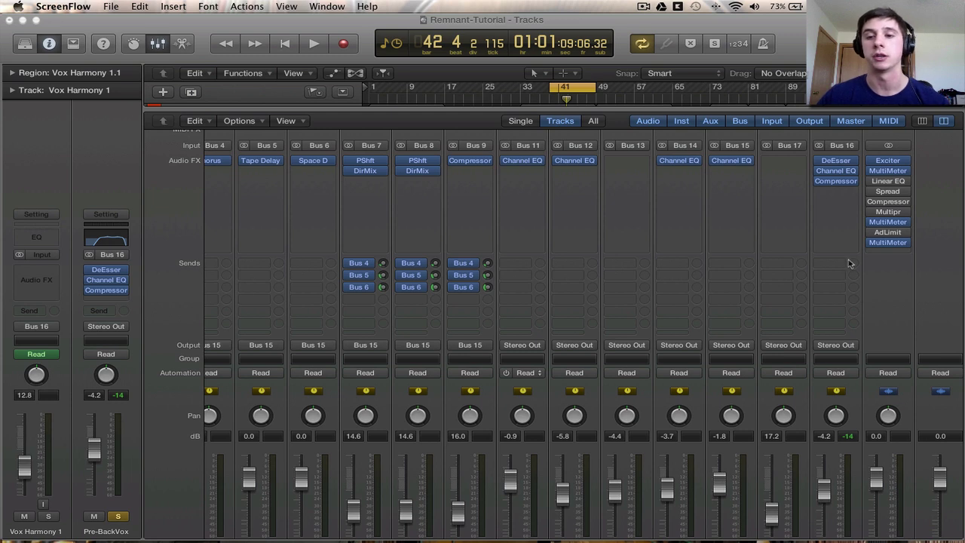
pyautogui.click(844, 266)
pyautogui.moveTo(866, 323)
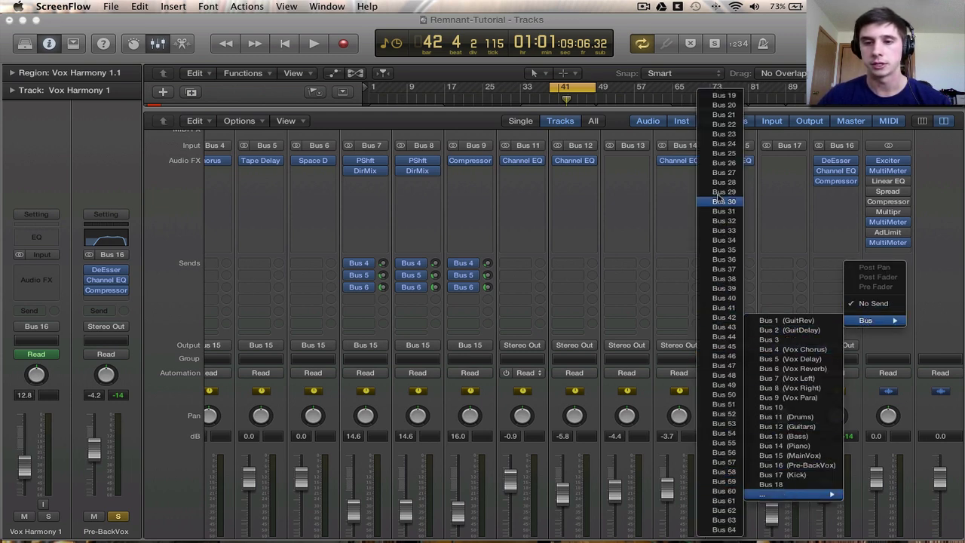
pyautogui.click(786, 346)
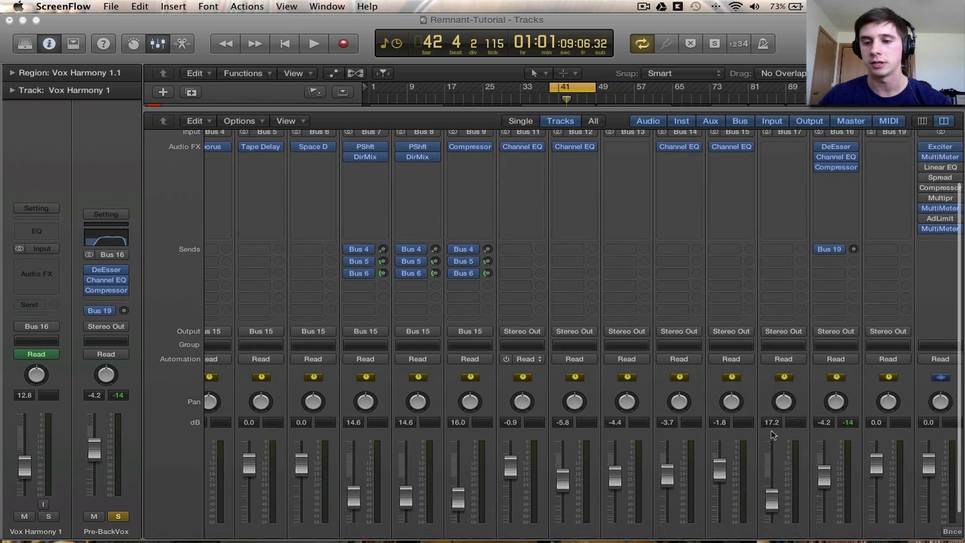
# Rename the new aux channel fed by Bus 19 as Backing Comp.
pyautogui.scroll(-5, 777, 393)
pyautogui.doubleClick(888, 528)
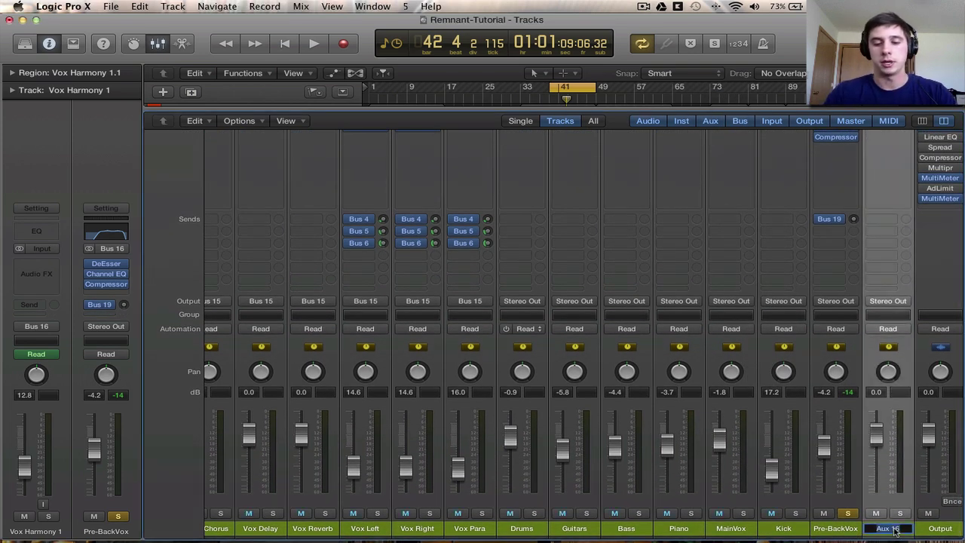
pyautogui.write('Backing Vox Comp')
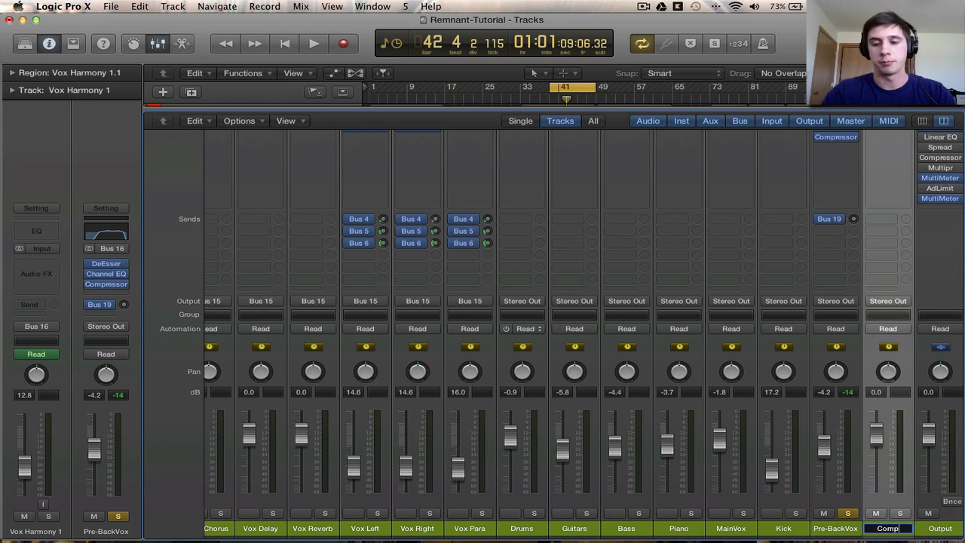
pyautogui.press('Return')
# Insert a stereo Compressor on the Backing Comp channel and place its window over the middle of the mixer.
pyautogui.scroll(3, 879, 294)
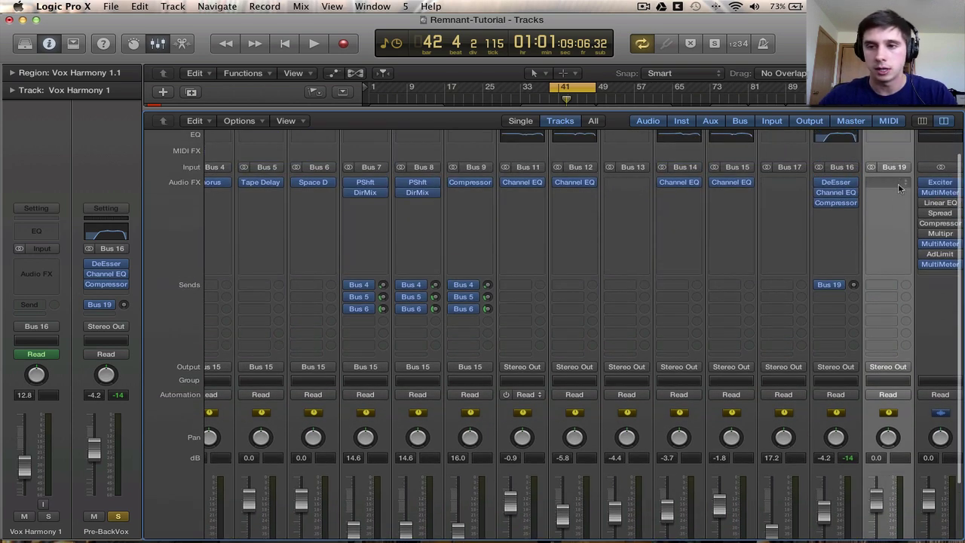
pyautogui.click(899, 183)
pyautogui.moveTo(817, 230)
pyautogui.moveTo(686, 240)
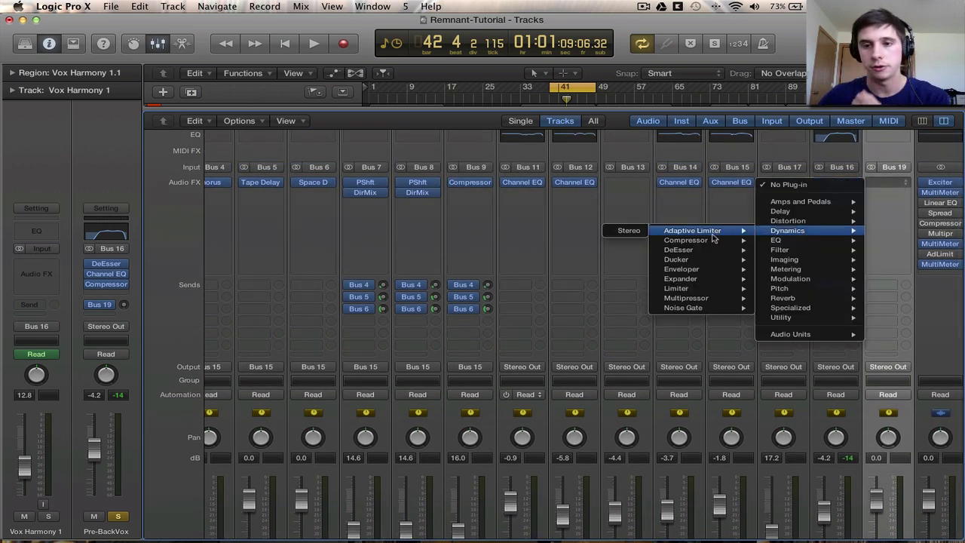
pyautogui.click(629, 240)
pyautogui.moveTo(310, 59); pyautogui.dragTo(593, 144)
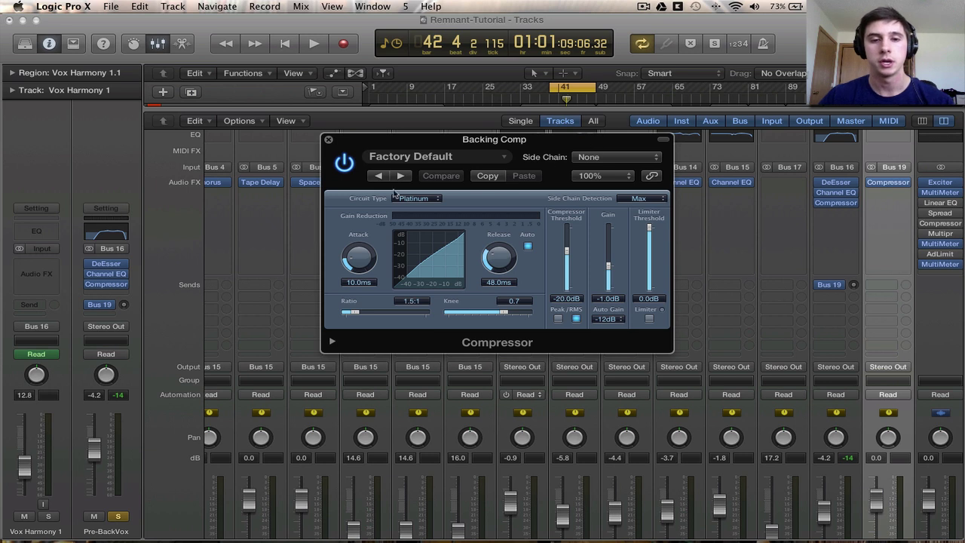
# Set the Backing Comp compressor's circuit type to Vintage FET and its ratio to 3.5:1.
pyautogui.click(414, 199)
pyautogui.click(430, 250)
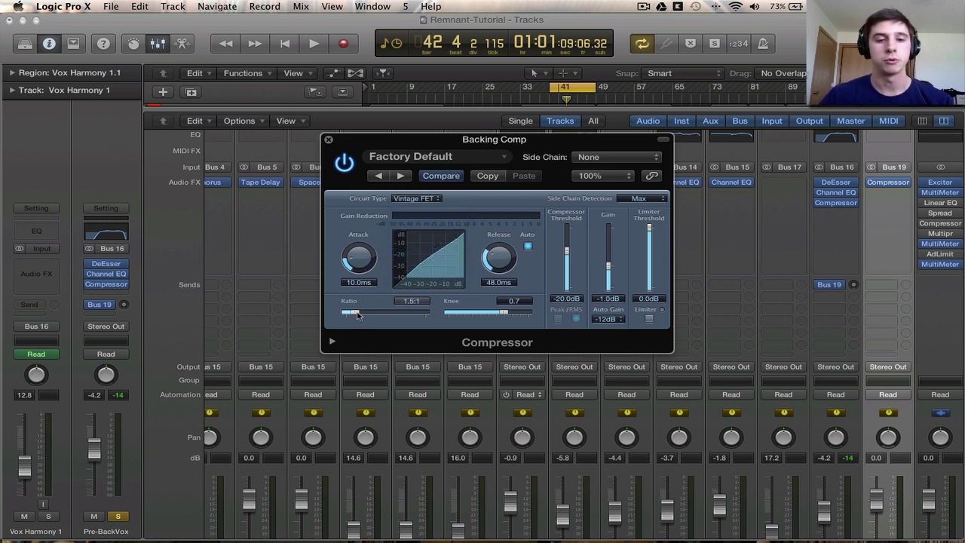
pyautogui.moveTo(358, 315); pyautogui.dragTo(378, 316)
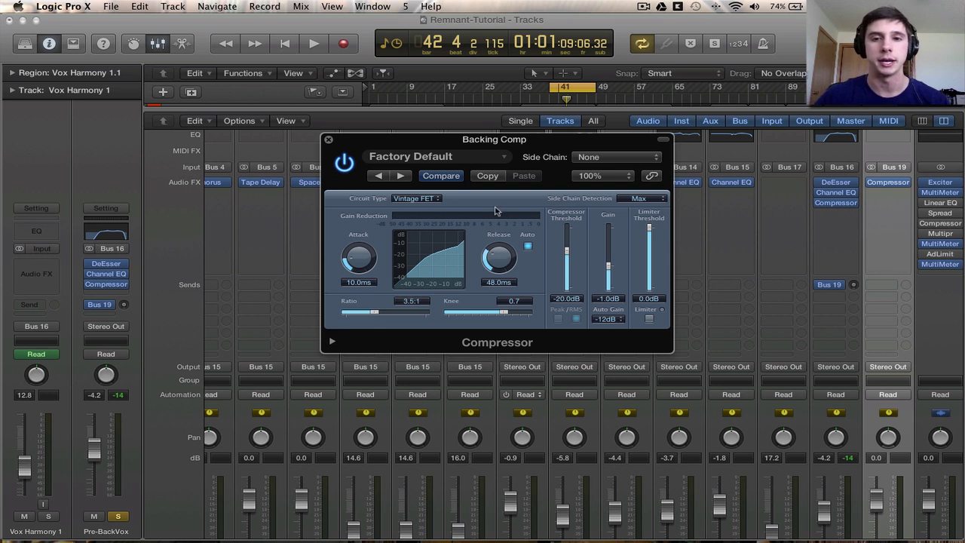
# Play the looped section and set the compressor's attack to 7.5 ms and its release to 170 ms.
pyautogui.press('space')
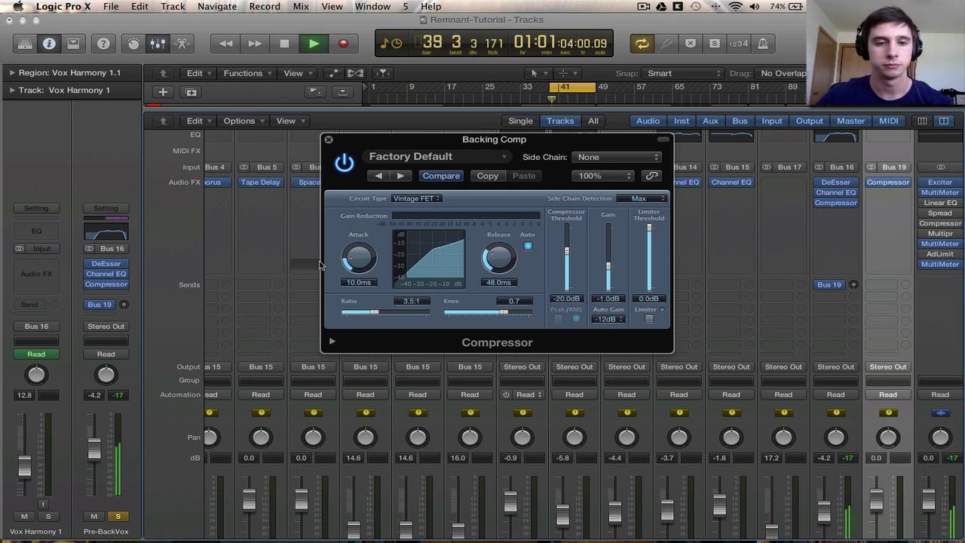
pyautogui.click(356, 258)
pyautogui.click(360, 258)
pyautogui.moveTo(360, 258); pyautogui.dragTo(360, 270)
pyautogui.moveTo(501, 260); pyautogui.dragTo(508, 246)
# Lower the compressor threshold to -38.5 dB and turn Auto Gain off.
pyautogui.moveTo(566, 252); pyautogui.dragTo(570, 278)
pyautogui.click(609, 318)
pyautogui.click(608, 288)
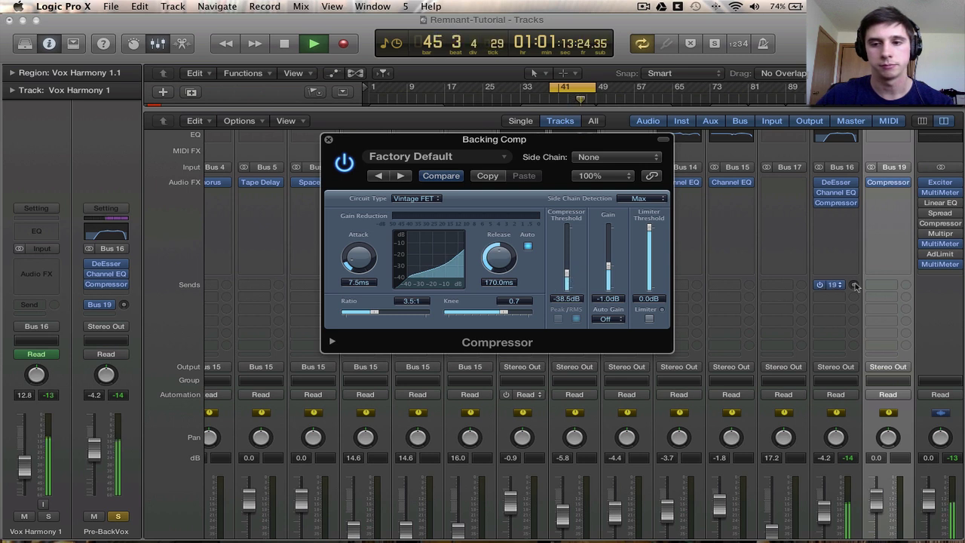
# Stop playback and raise the Pre-BackVox channel's Bus 19 send level to 0.0 dB, keeping the compressor window open.
pyautogui.press('space')
pyautogui.click(843, 228)
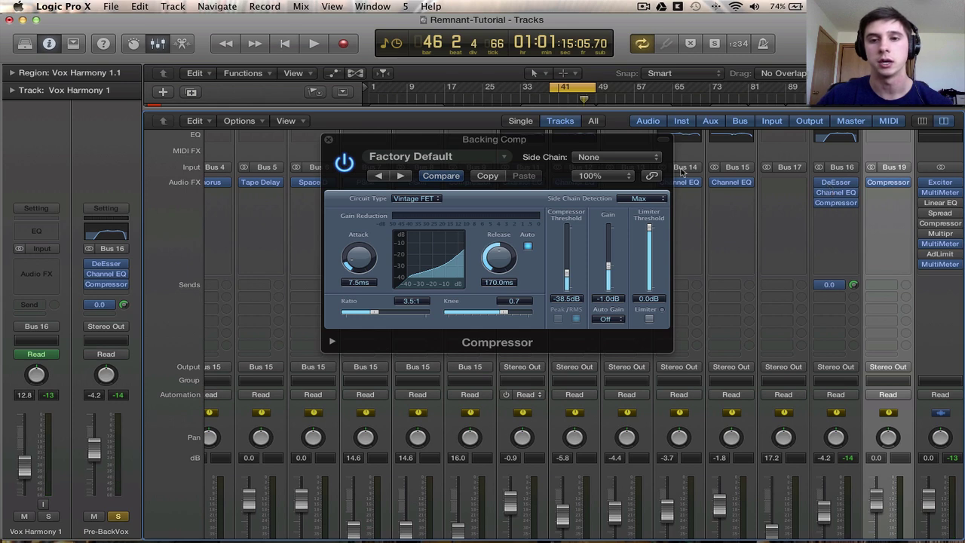
pyautogui.moveTo(632, 150); pyautogui.dragTo(658, 157)
# Play the looped section and set the compressor's threshold to -44 dB and its gain to 13 dB.
pyautogui.press('space')
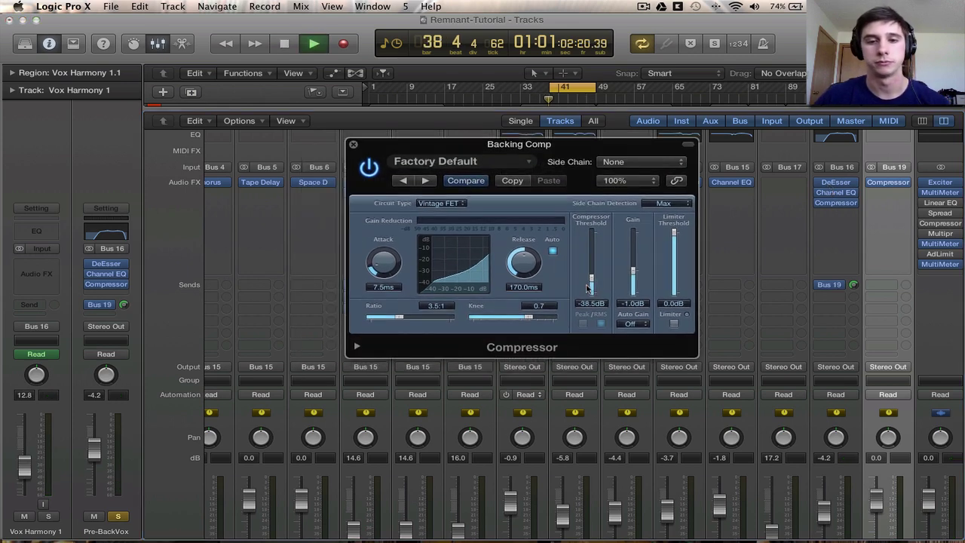
pyautogui.moveTo(591, 278); pyautogui.dragTo(594, 288)
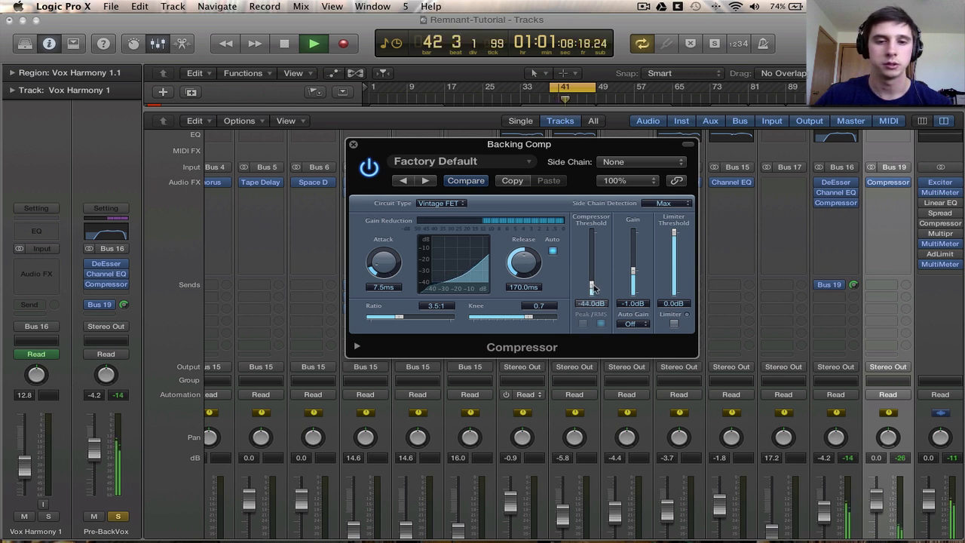
pyautogui.doubleClick(632, 304)
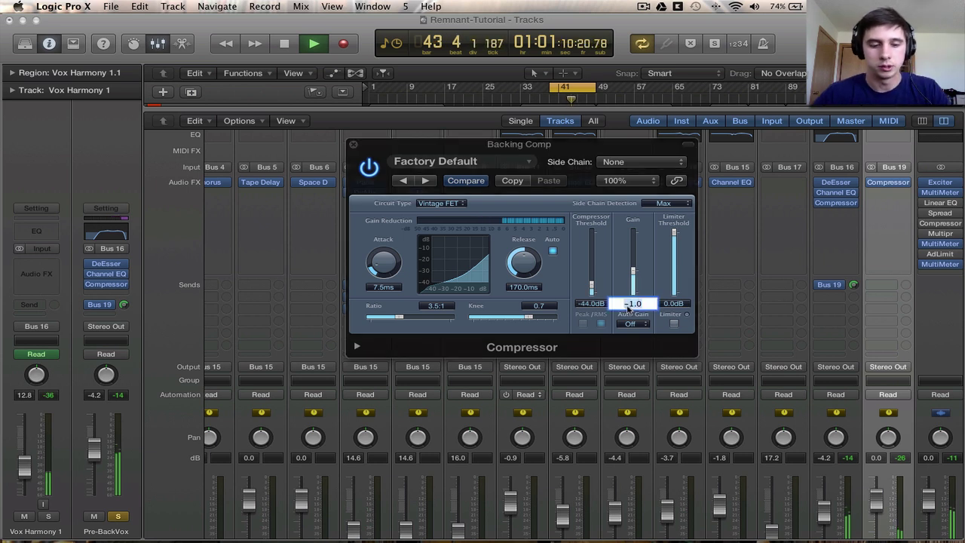
pyautogui.write('13')
pyautogui.press('Return')
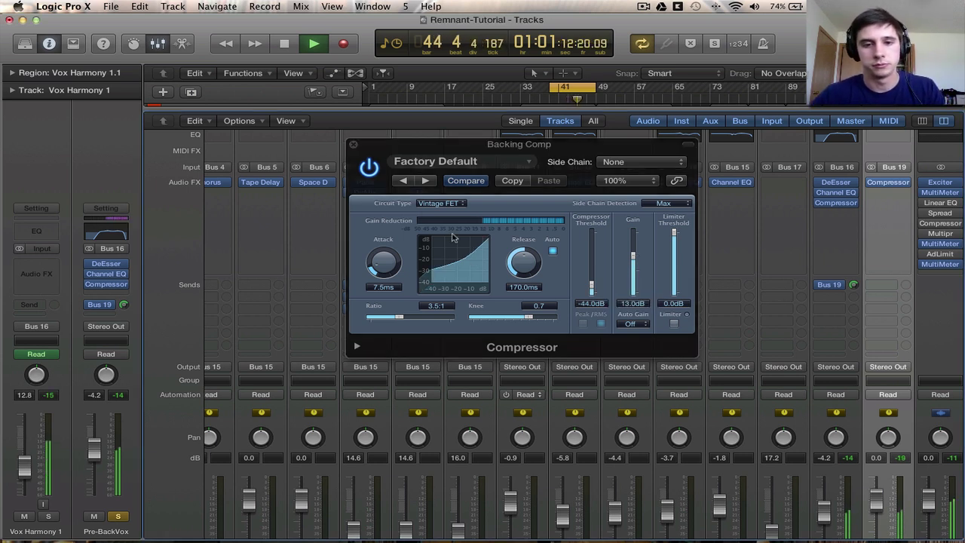
# Compare the backing vocals with the compressor bypassed and active, then stop playback and close the plug-in window.
pyautogui.click(369, 167)
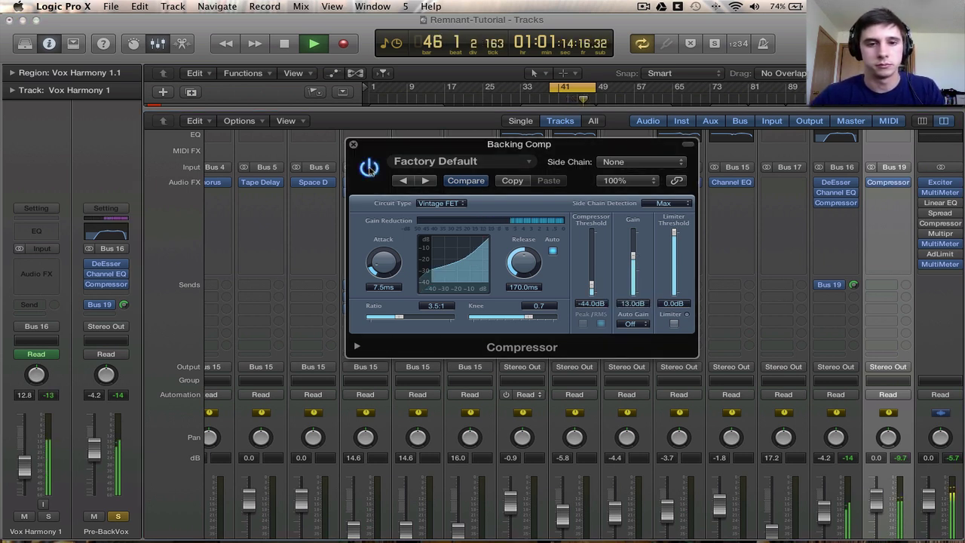
pyautogui.press('space')
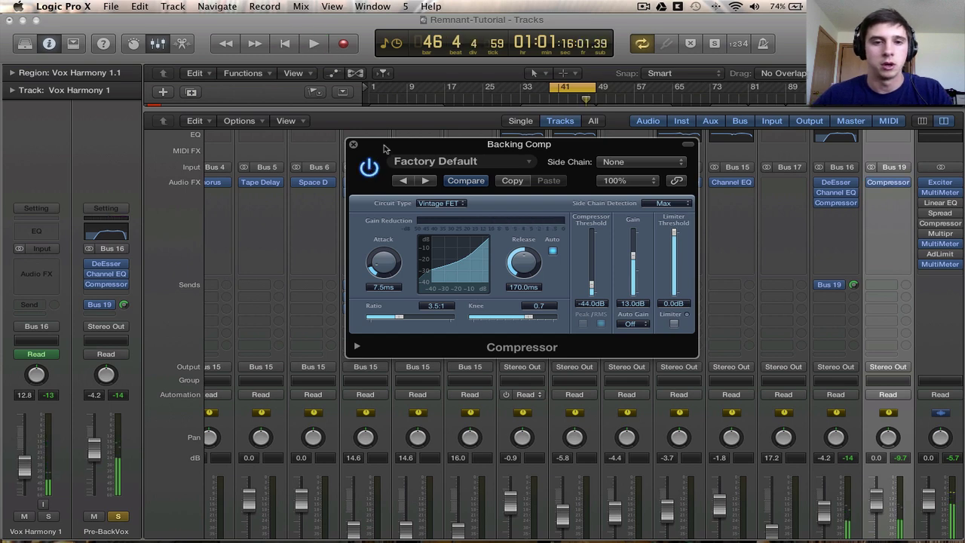
pyautogui.click(353, 144)
# Lower the Backing Comp channel's volume fader to -2.6 dB.
pyautogui.scroll(-5, 828, 440)
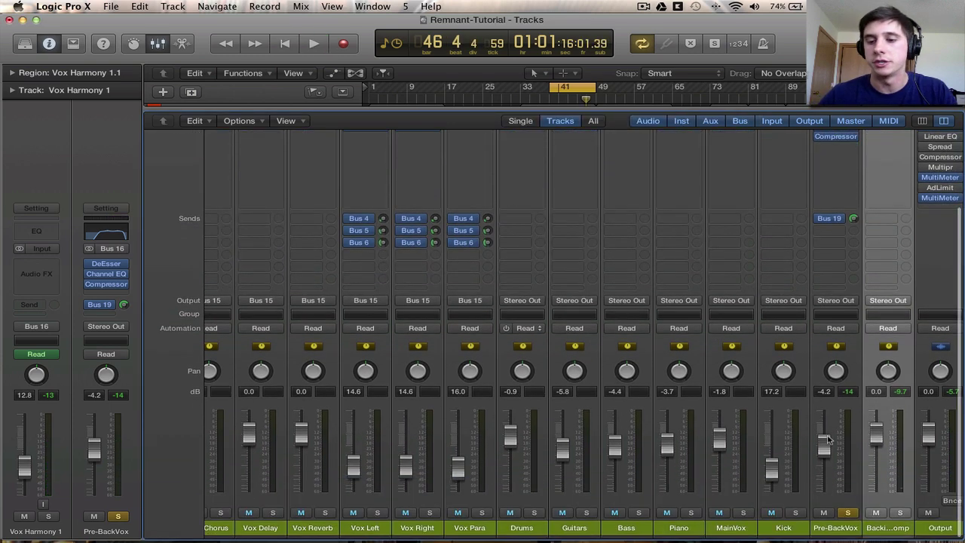
pyautogui.scroll(3, 822, 438)
pyautogui.hscroll(1, 822, 437)
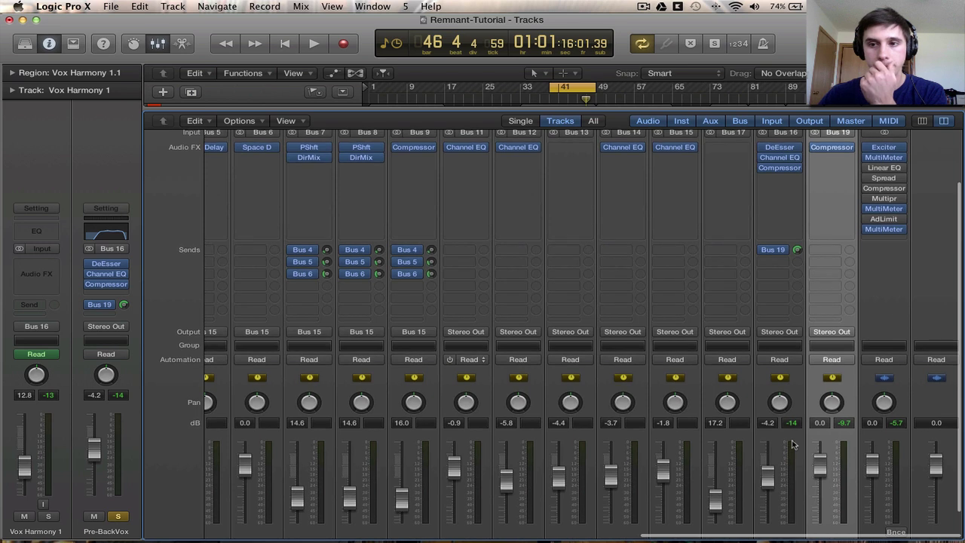
pyautogui.scroll(1, 792, 445)
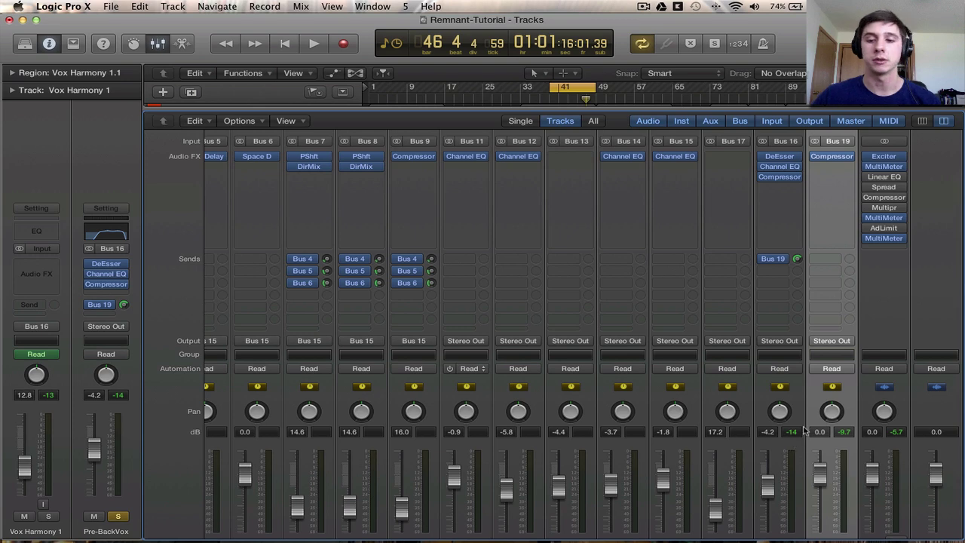
pyautogui.scroll(-4, 807, 434)
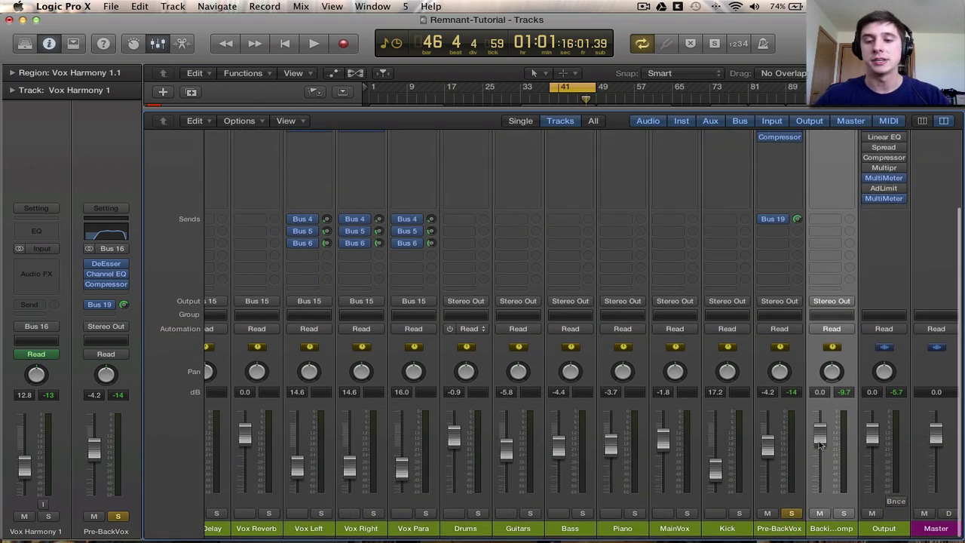
pyautogui.moveTo(821, 445); pyautogui.dragTo(824, 460)
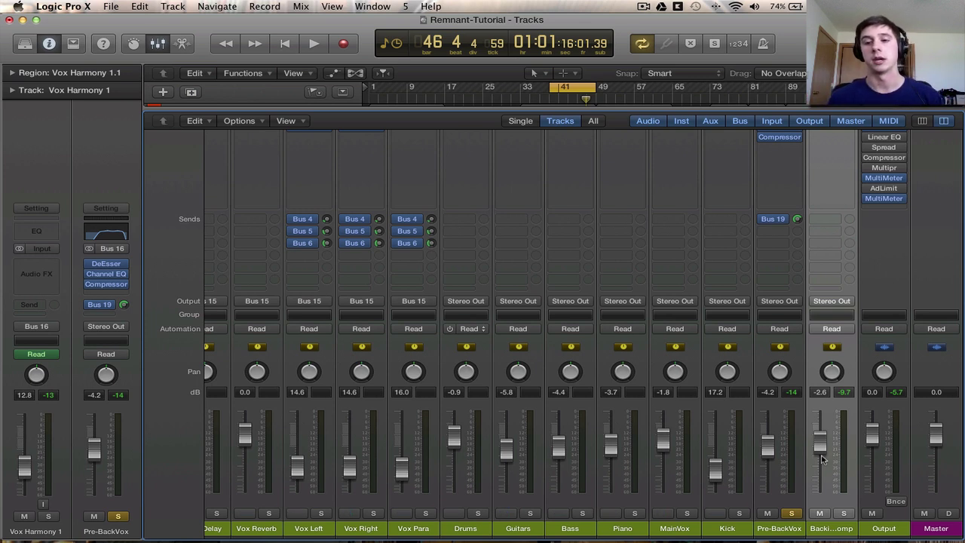
# Add a second send on the Pre-BackVox channel, routed to Bus 20.
pyautogui.click(786, 530)
pyautogui.click(786, 232)
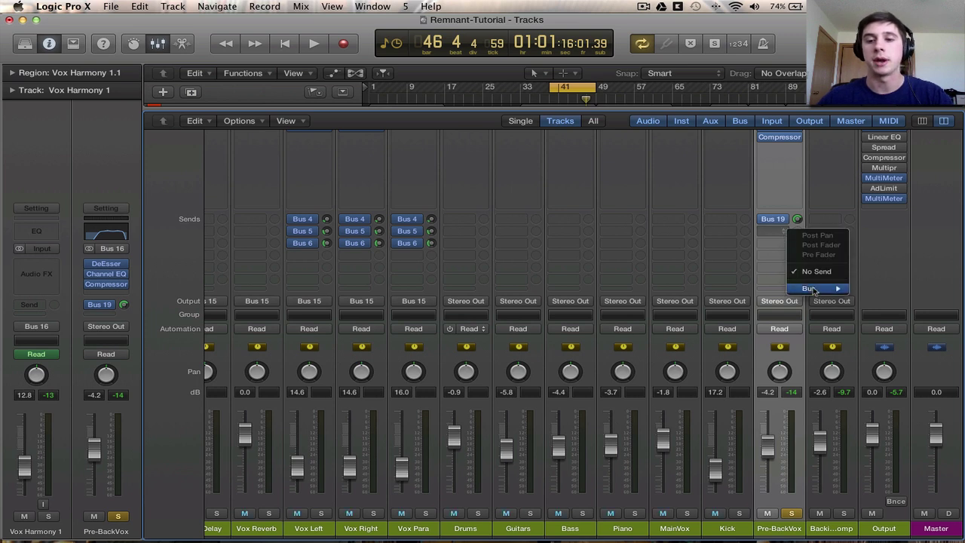
pyautogui.moveTo(813, 289)
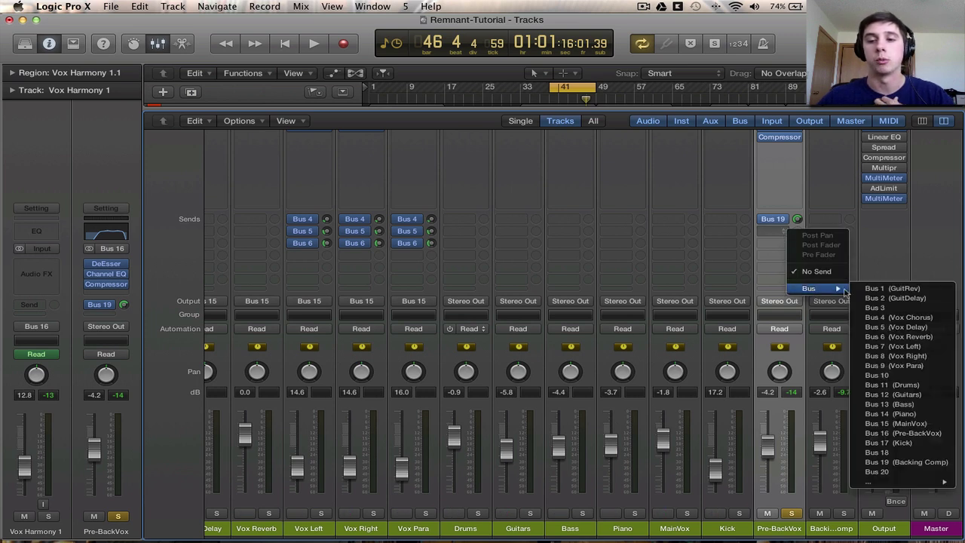
pyautogui.click(916, 474)
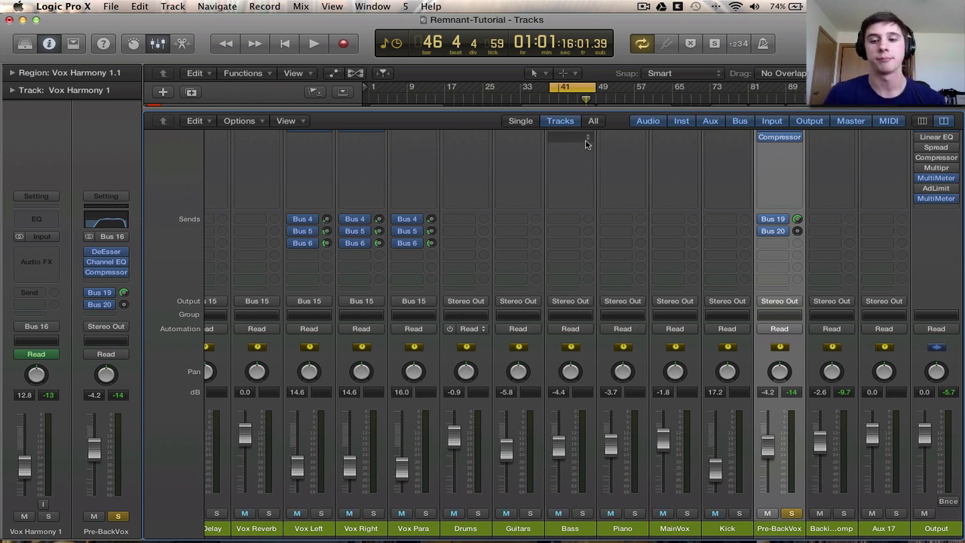
# Rename the new aux channel fed by Bus 20 as Backing Reverb.
pyautogui.doubleClick(896, 531)
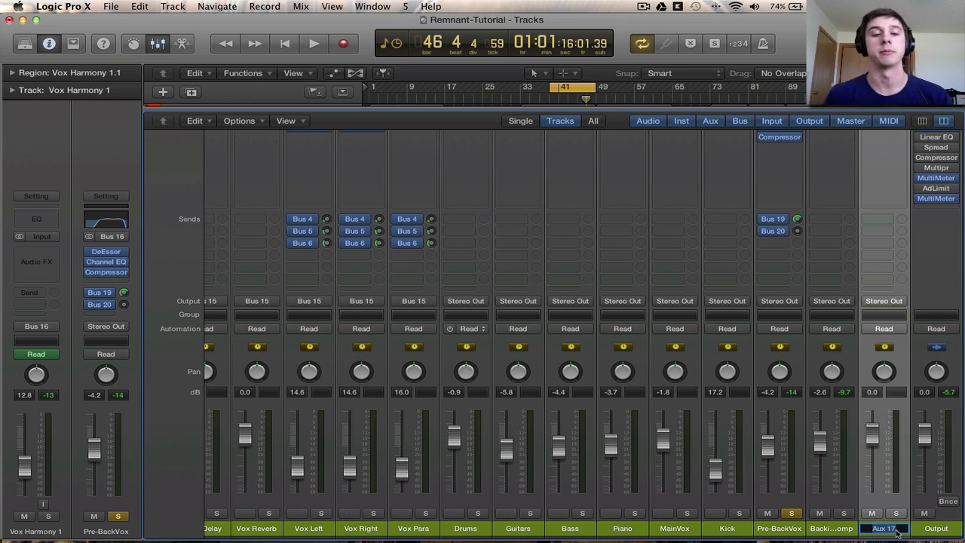
pyautogui.write('Ba')
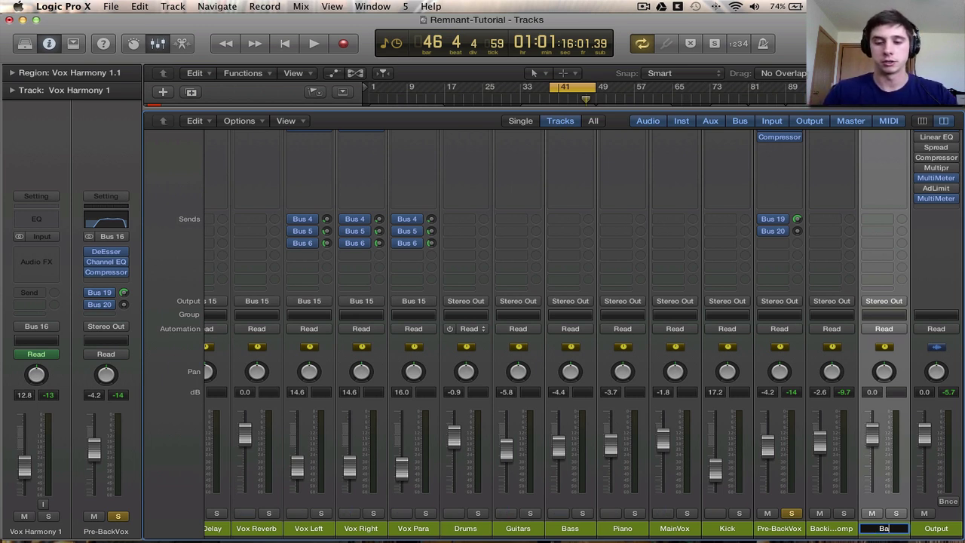
pyautogui.write('cking Vox Reverb')
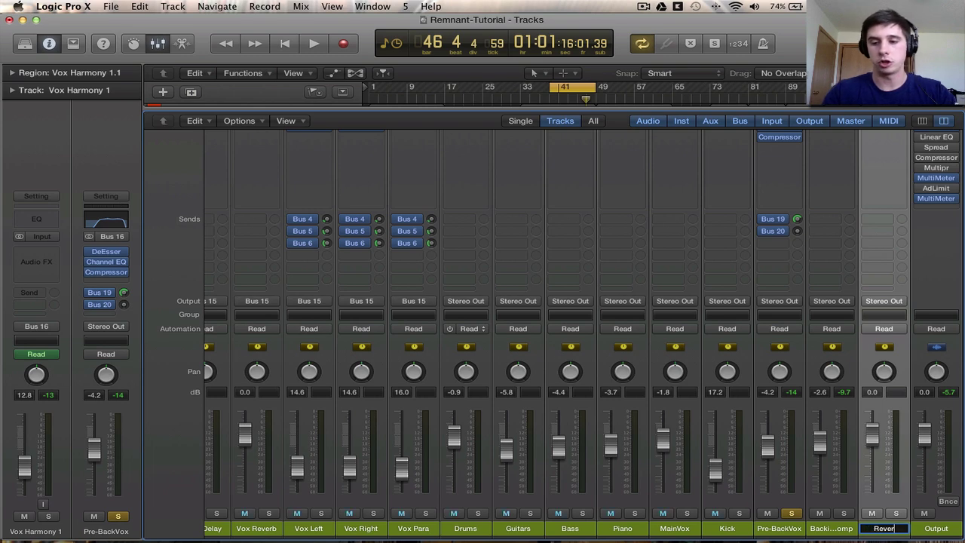
pyautogui.press('Return')
# Insert the Space Designer reverb on the Backing Reverb channel.
pyautogui.scroll(2, 894, 157)
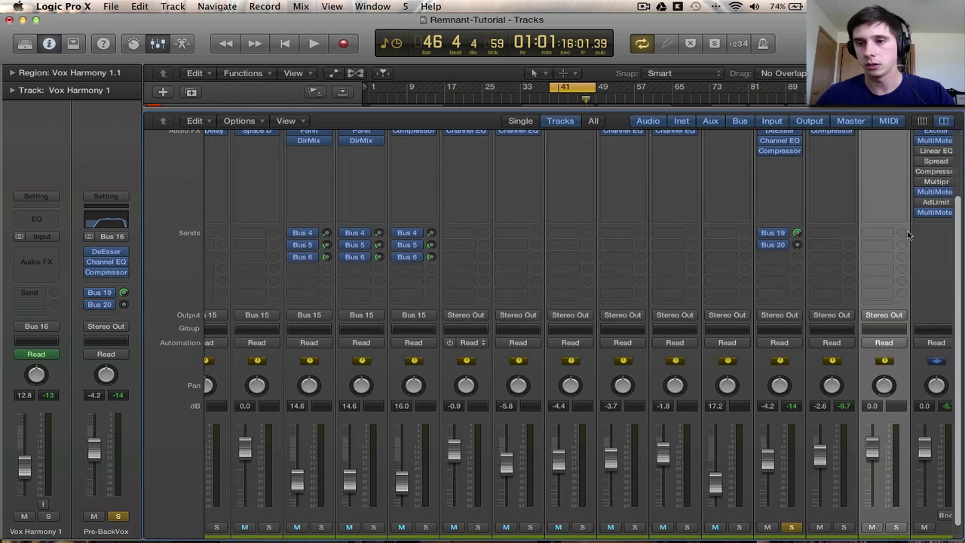
pyautogui.click(893, 134)
pyautogui.moveTo(784, 246)
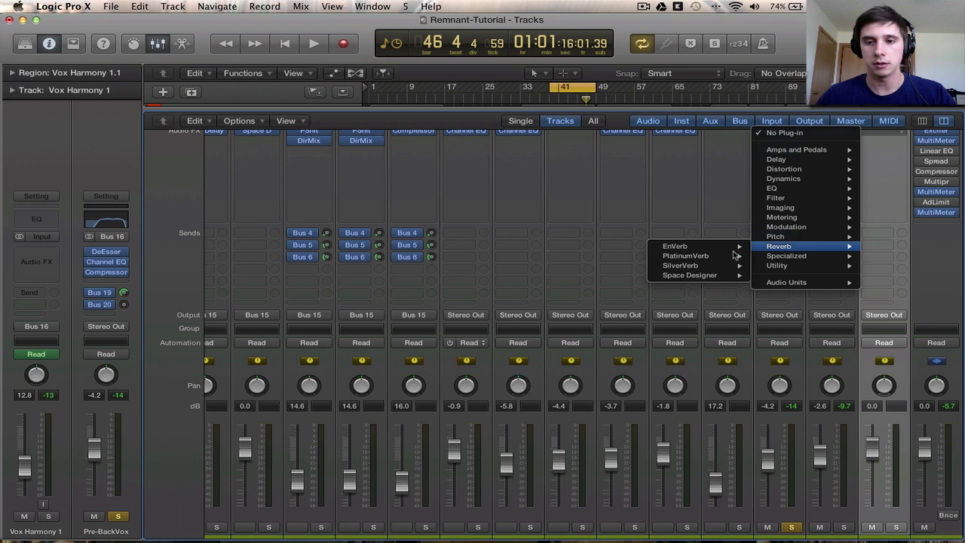
pyautogui.moveTo(702, 276)
pyautogui.click(625, 276)
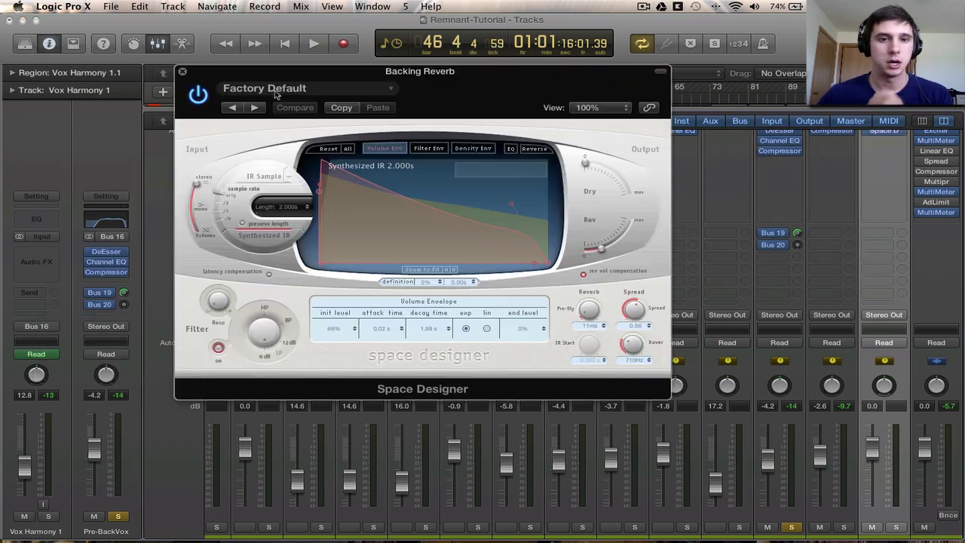
# Load the 02.6s Vocal Plate preset from the large-space plate reverbs into Space Designer on Backing Reverb.
pyautogui.click(316, 91)
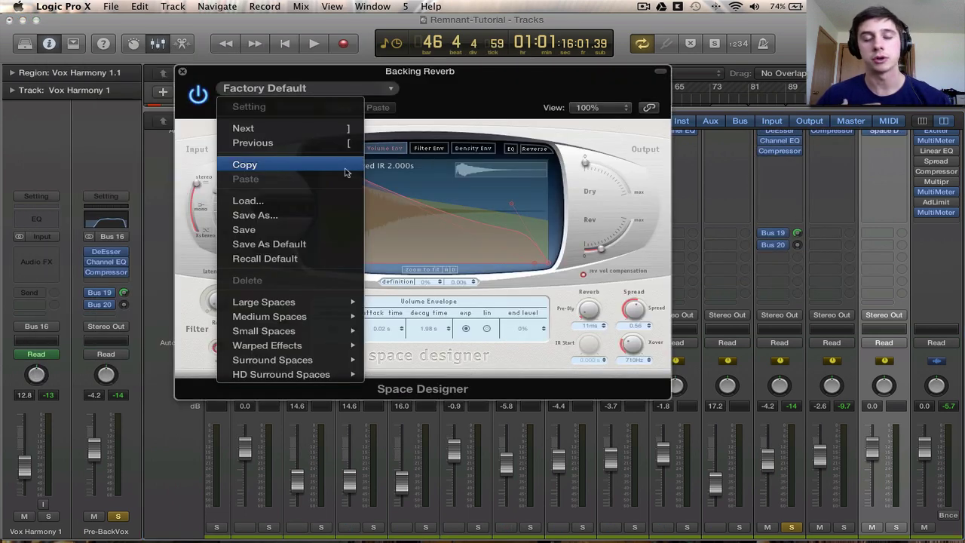
pyautogui.moveTo(344, 301)
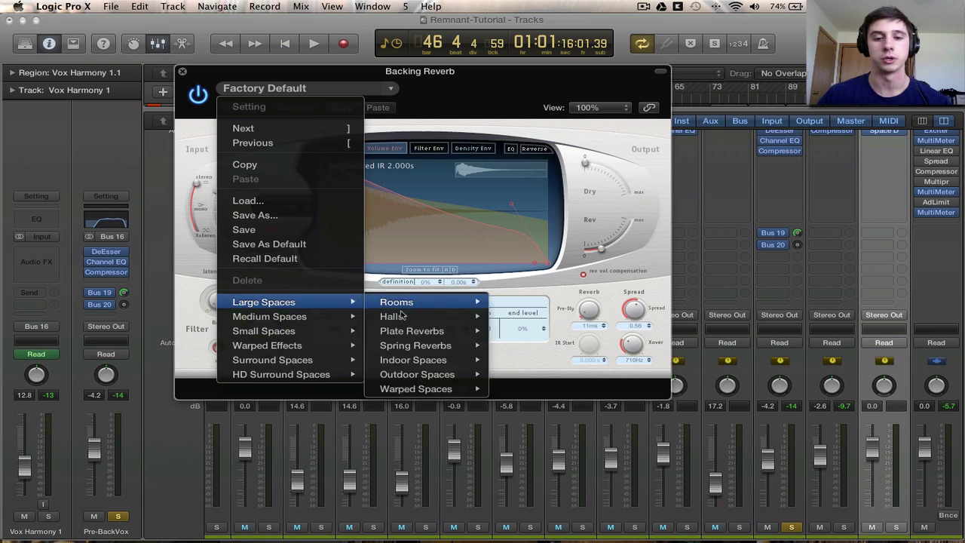
pyautogui.moveTo(427, 344)
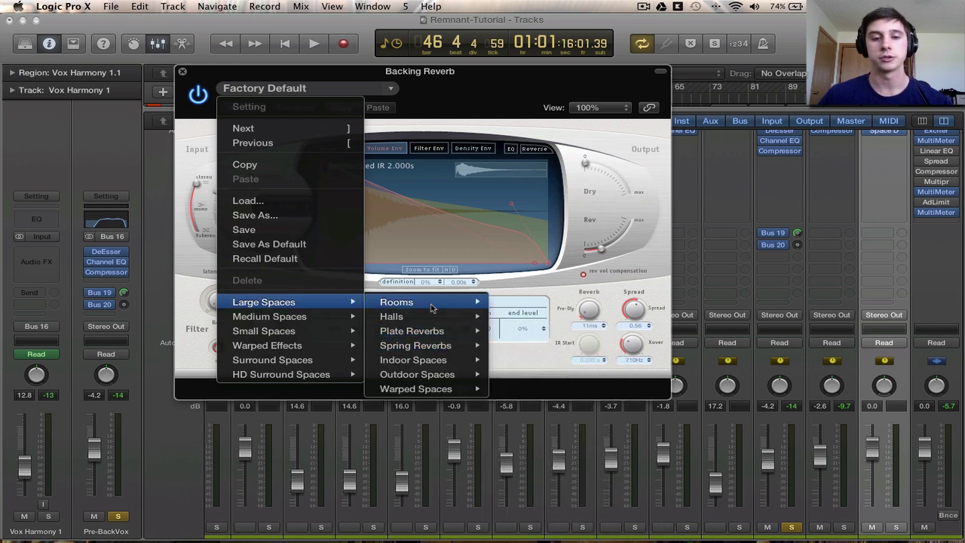
pyautogui.moveTo(422, 317)
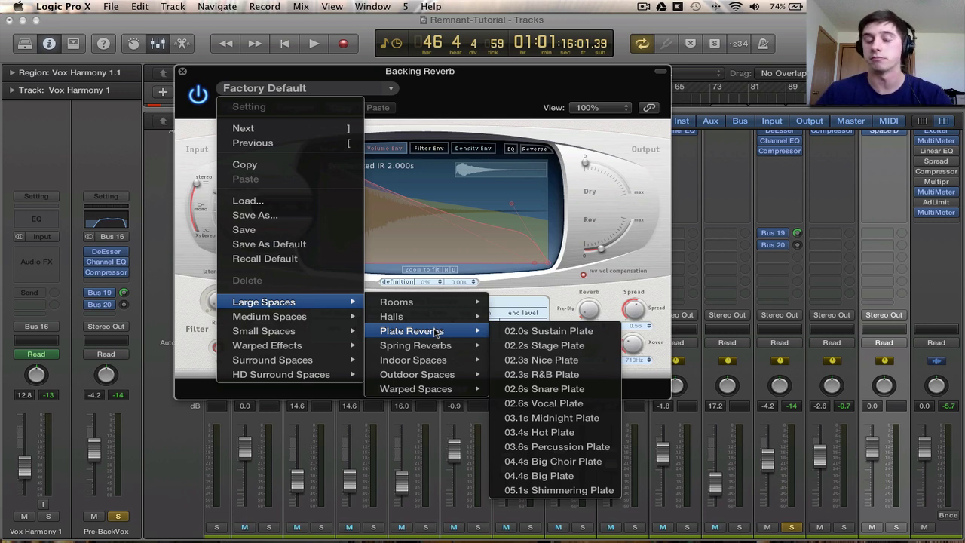
pyautogui.click(585, 404)
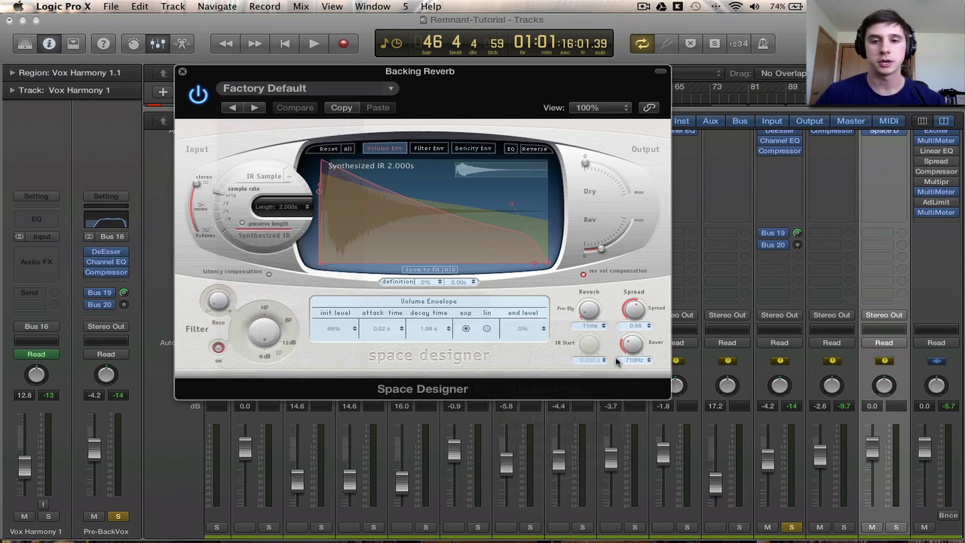
# Raise Space Designer's reverb output level close to its maximum.
pyautogui.moveTo(583, 86); pyautogui.dragTo(577, 62)
pyautogui.moveTo(620, 215)
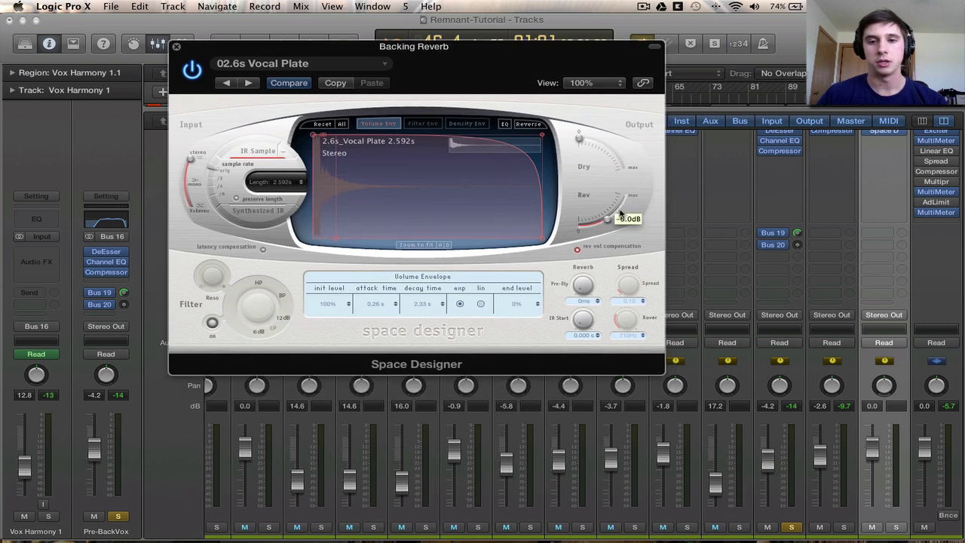
pyautogui.moveTo(620, 215); pyautogui.dragTo(632, 199)
# Set the Bus 20 send level on Pre-BackVox to about -22.5 dB during playback and close the reverb window.
pyautogui.click(798, 234)
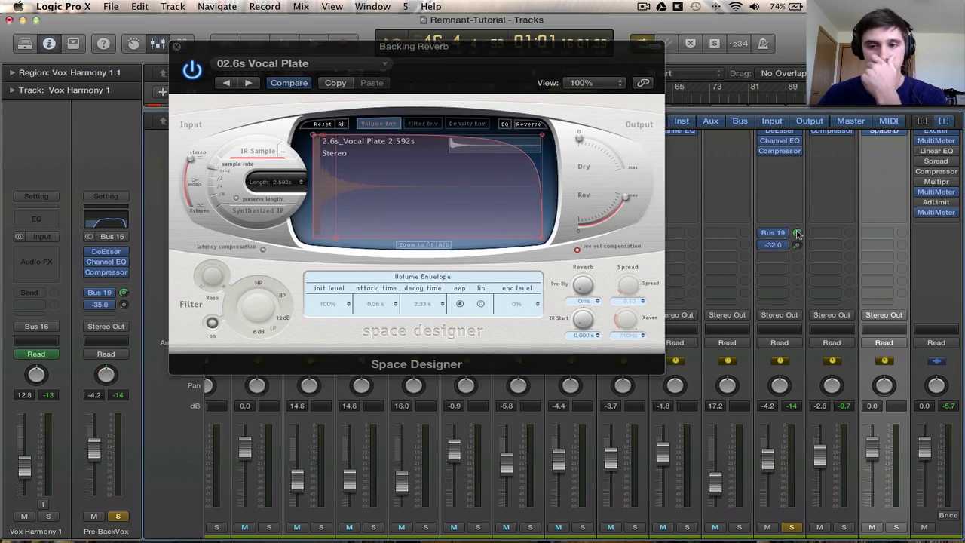
pyautogui.scroll(-1, 868, 490)
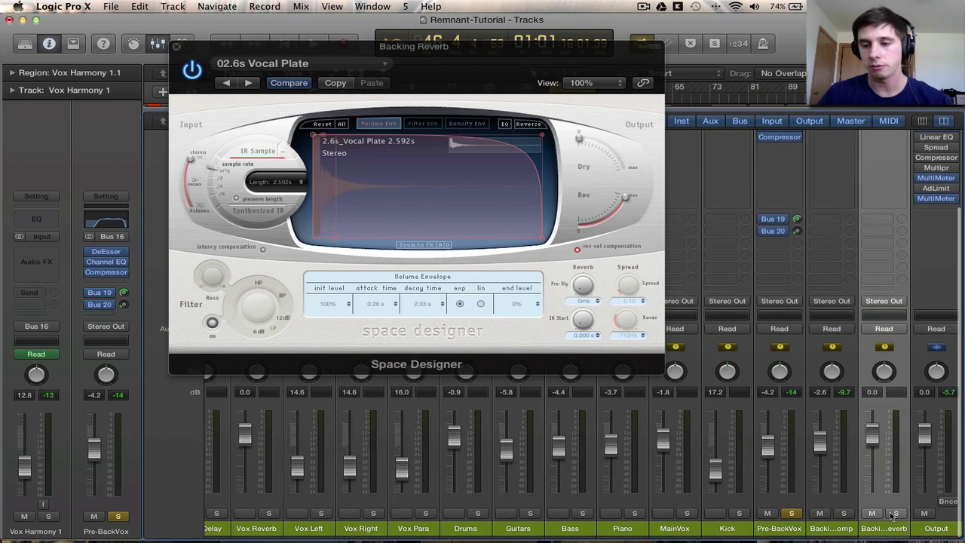
pyautogui.moveTo(528, 62); pyautogui.dragTo(628, 94)
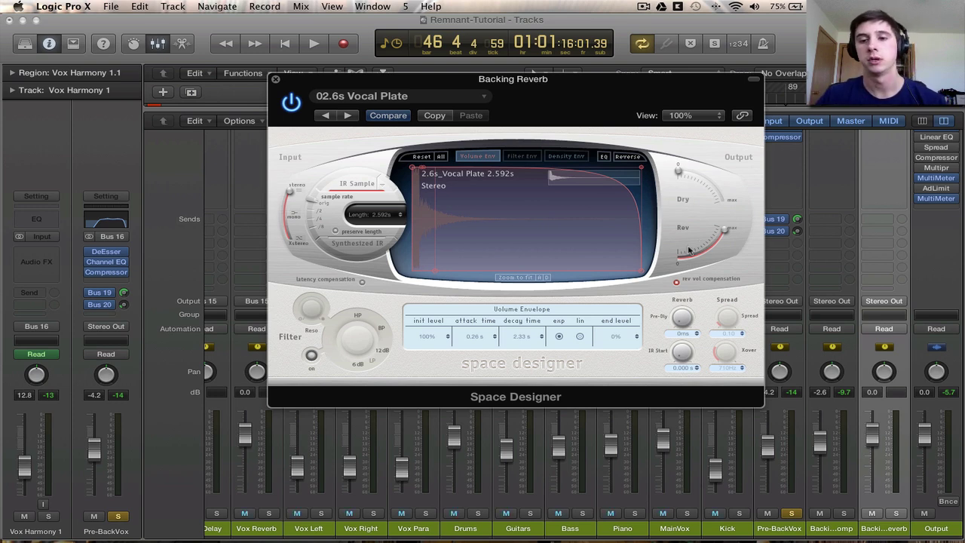
pyautogui.moveTo(564, 85); pyautogui.dragTo(499, 51)
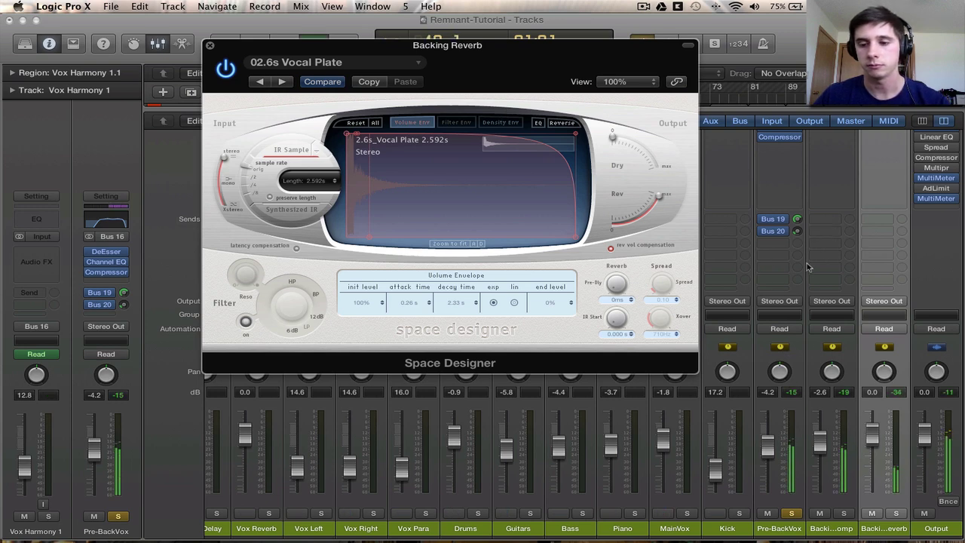
pyautogui.moveTo(795, 212); pyautogui.dragTo(790, 185)
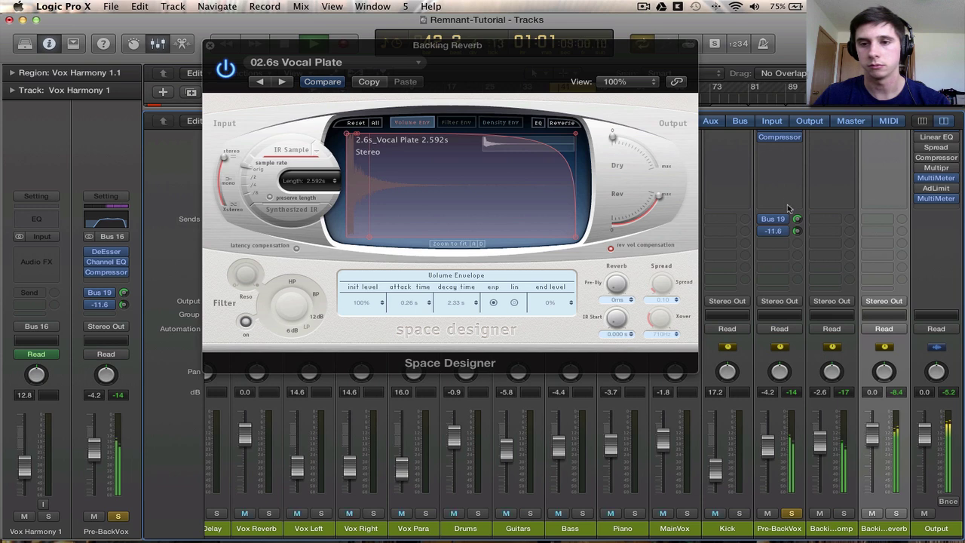
pyautogui.moveTo(789, 213); pyautogui.dragTo(789, 221)
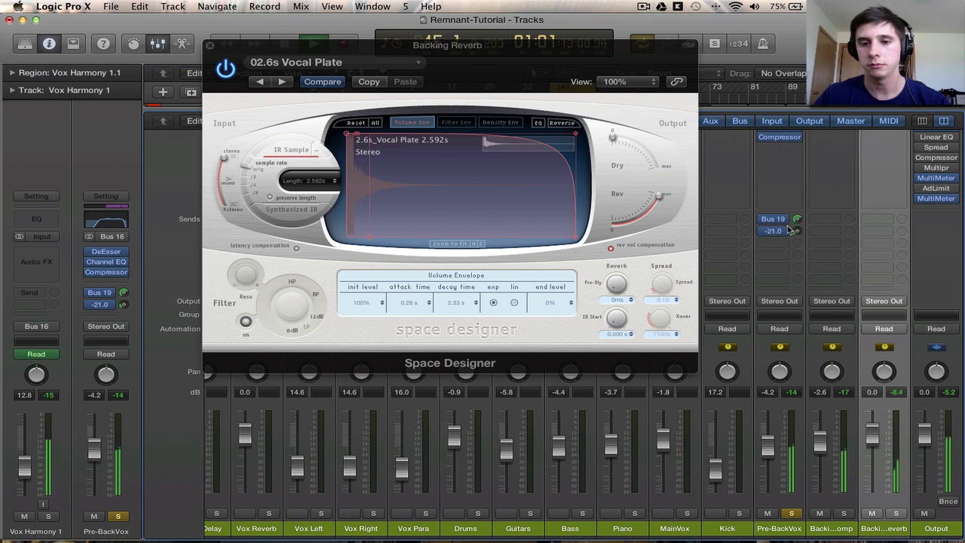
pyautogui.click(211, 48)
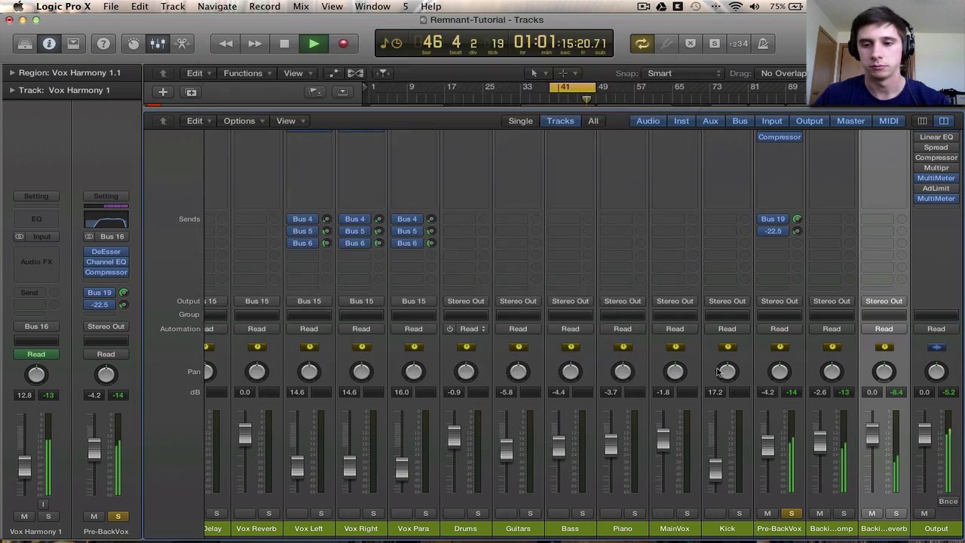
# Audition the backing vocals with Vox 1 and Vox 2 soloed, stop playback and clear both solos.
pyautogui.click(683, 527)
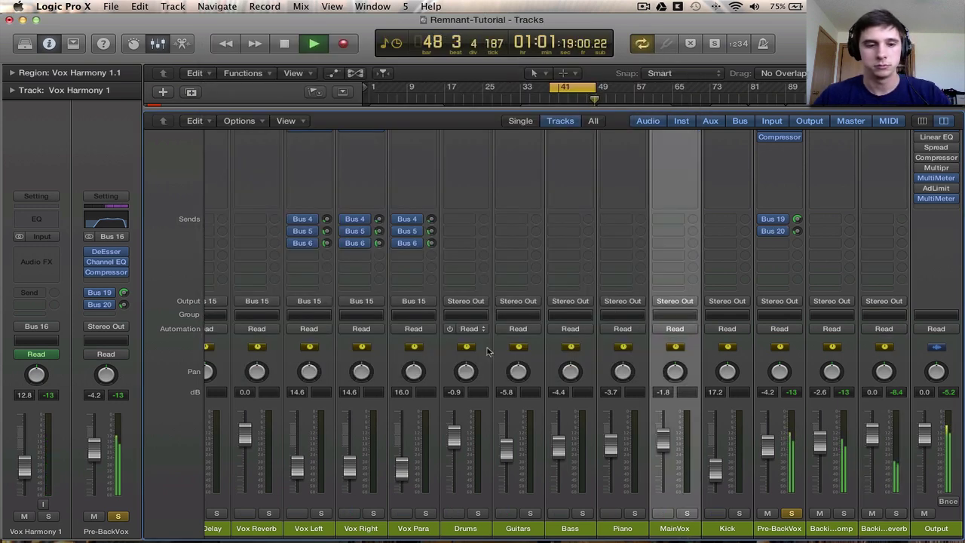
pyautogui.press('x')
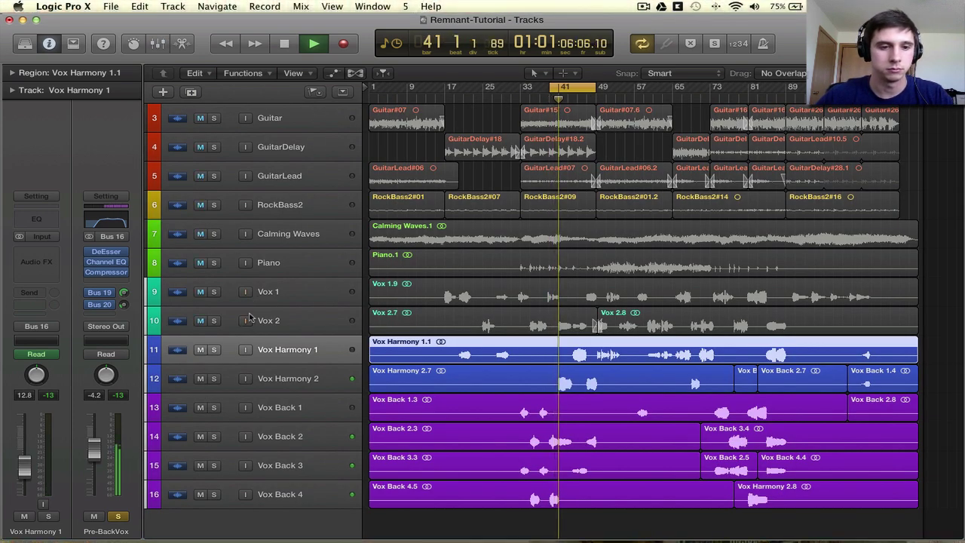
pyautogui.click(214, 292)
pyautogui.click(214, 320)
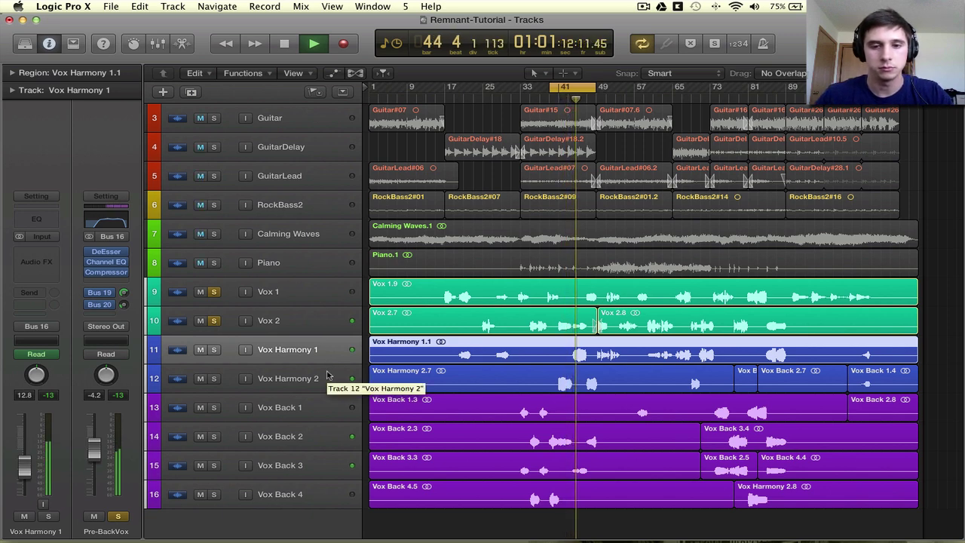
pyautogui.press('space')
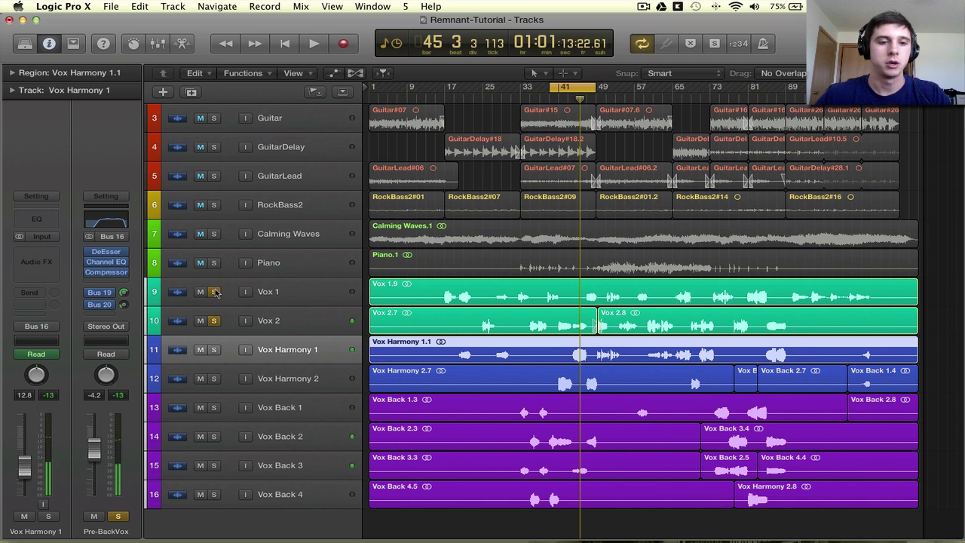
pyautogui.moveTo(215, 293); pyautogui.dragTo(216, 322)
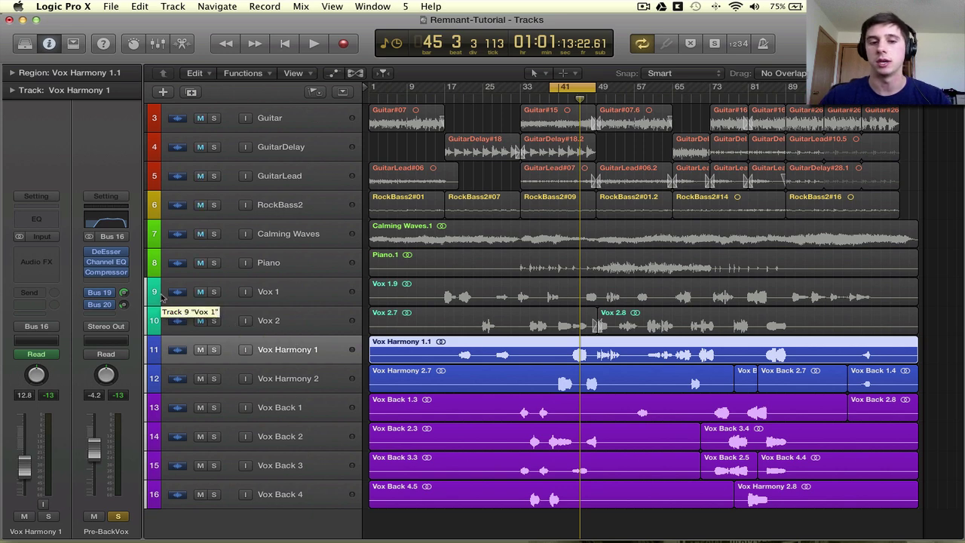
# Add a third send on the Pre-BackVox channel in the mixer, routed to Bus 21.
pyautogui.press('x')
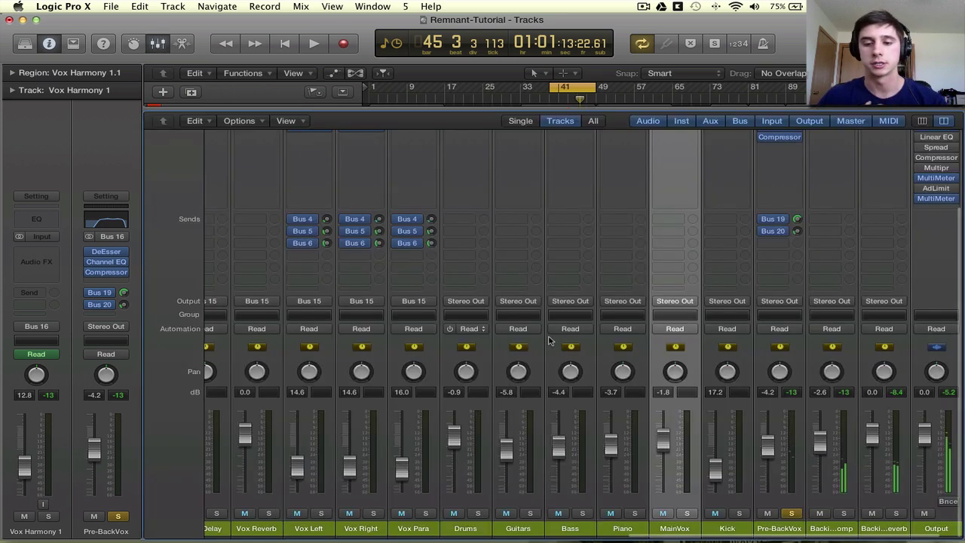
pyautogui.scroll(2, 773, 270)
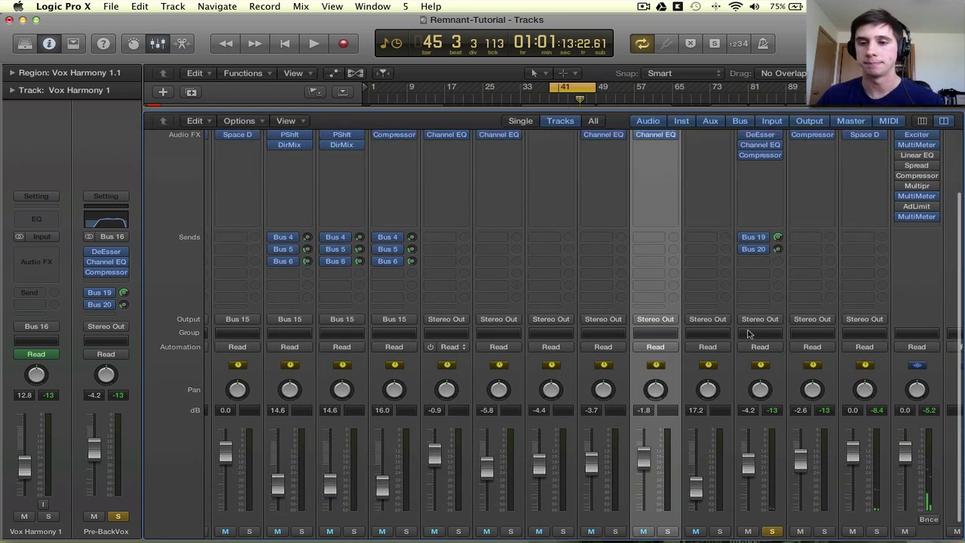
pyautogui.click(763, 262)
pyautogui.press('Escape')
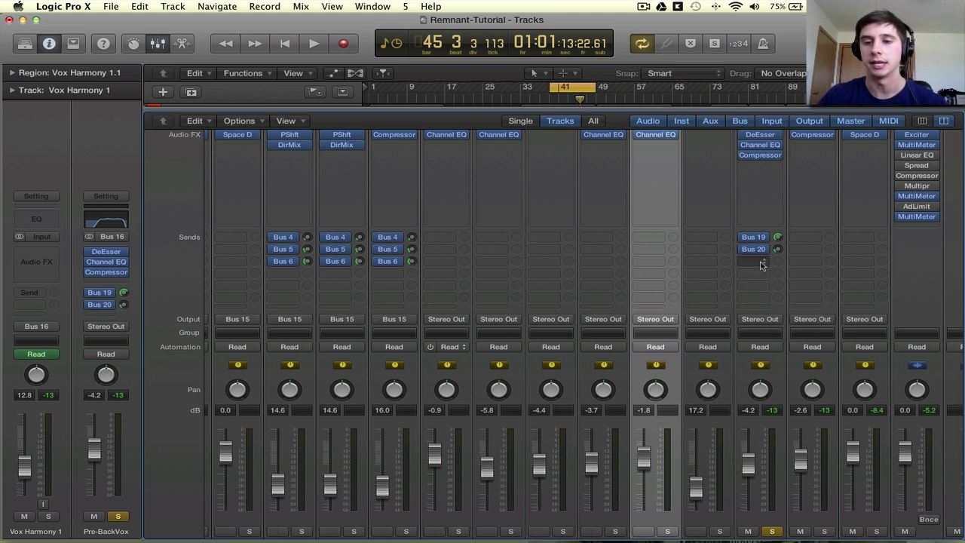
pyautogui.click(763, 262)
pyautogui.moveTo(790, 321)
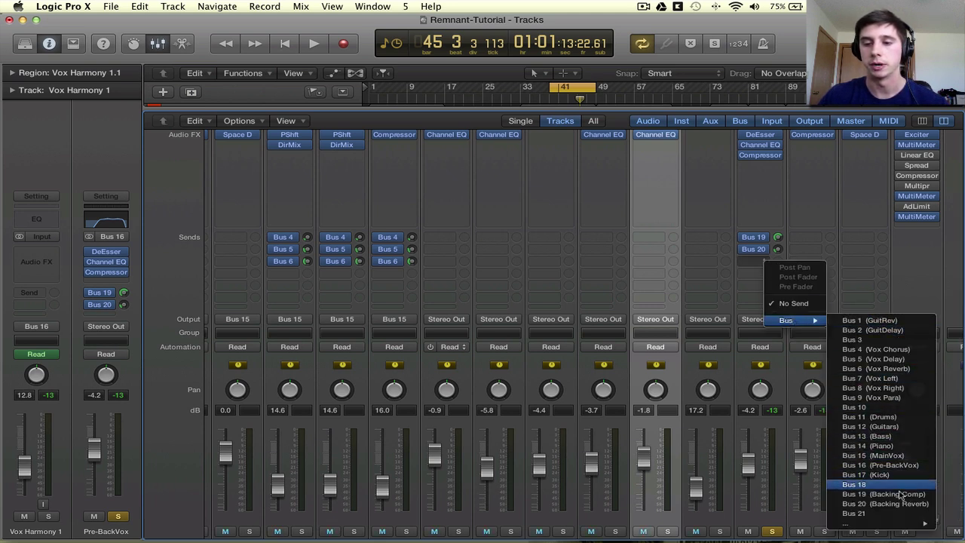
pyautogui.click(898, 514)
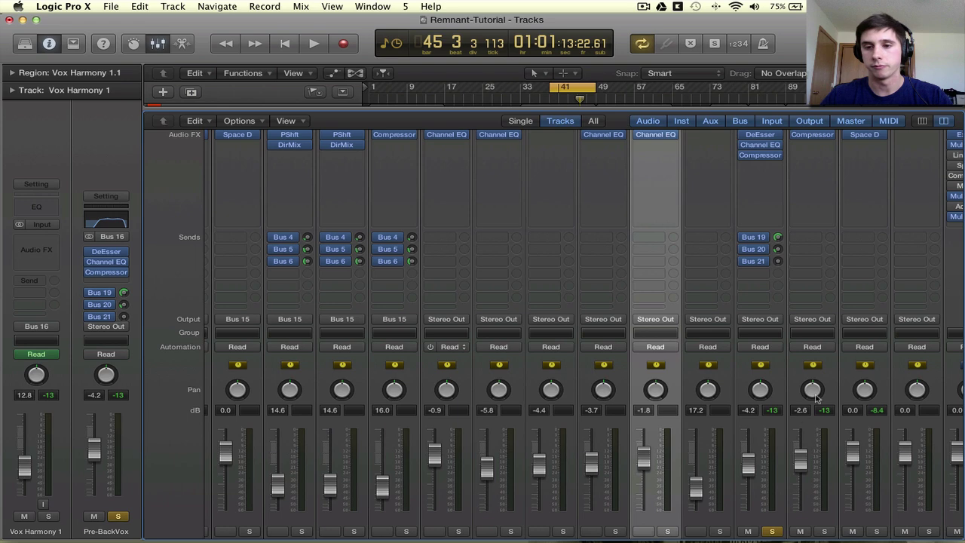
# Rename the new aux channel fed by Bus 21 as Backing Delay.
pyautogui.scroll(-1, 890, 468)
pyautogui.click(927, 529)
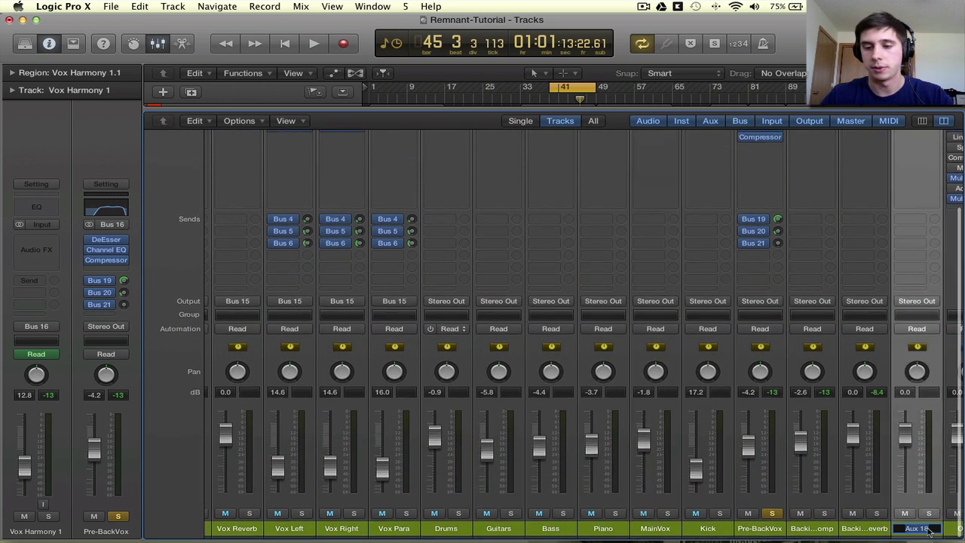
pyautogui.write('Backing')
pyautogui.press('BackSpace')
pyautogui.press('BackSpace')
pyautogui.press('BackSpace')
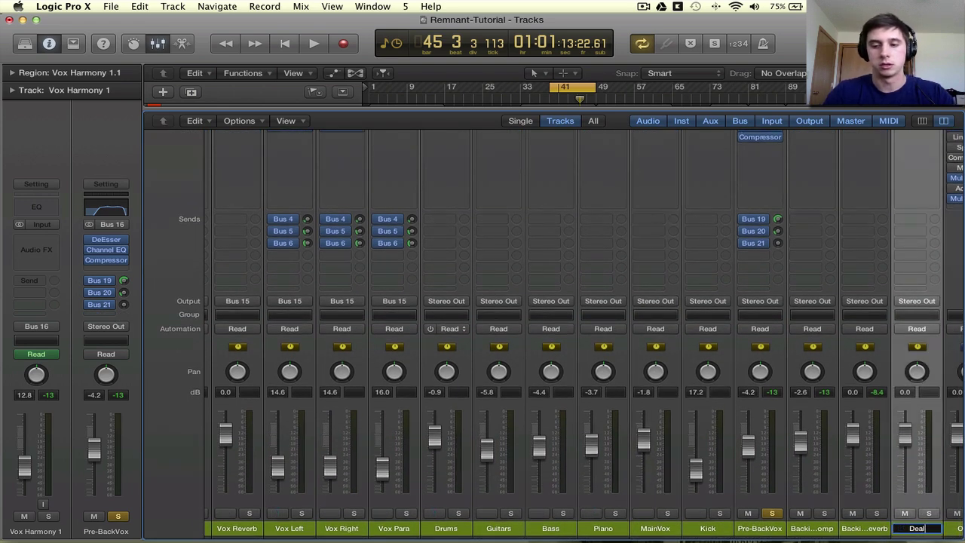
pyautogui.press('BackSpace')
pyautogui.press('BackSpace')
pyautogui.press('BackSpace')
pyautogui.write('lay')
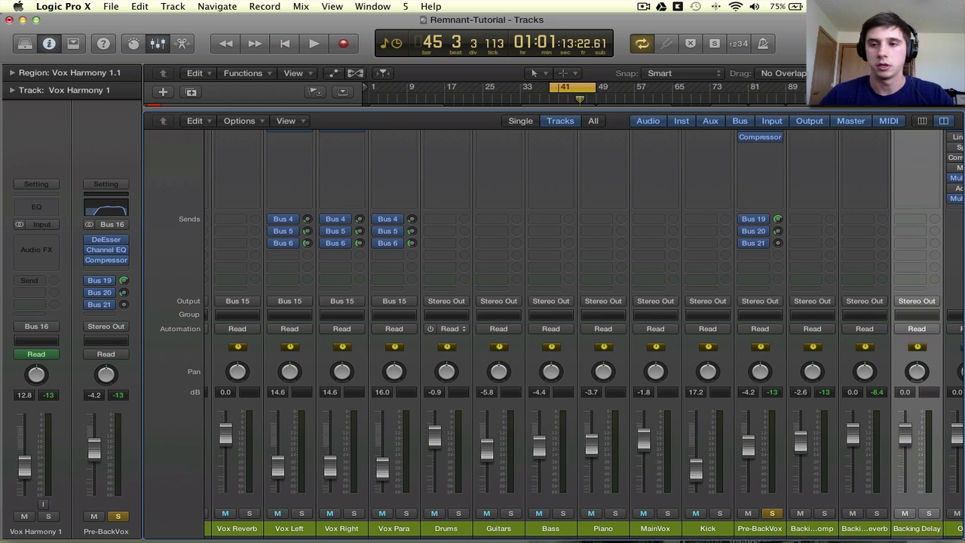
pyautogui.press('Return')
# Insert the stereo Tape Delay plug-in on the Backing Delay channel.
pyautogui.scroll(2, 883, 339)
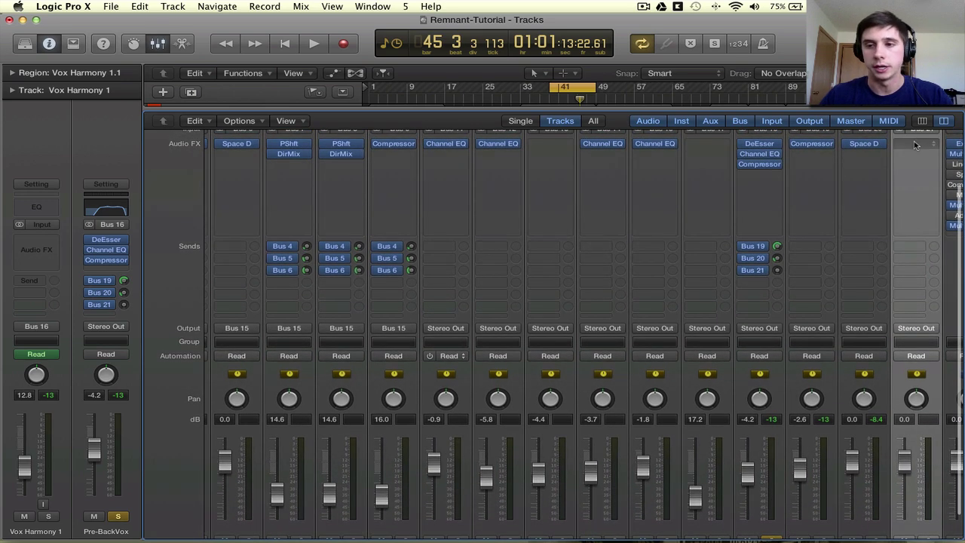
pyautogui.click(924, 147)
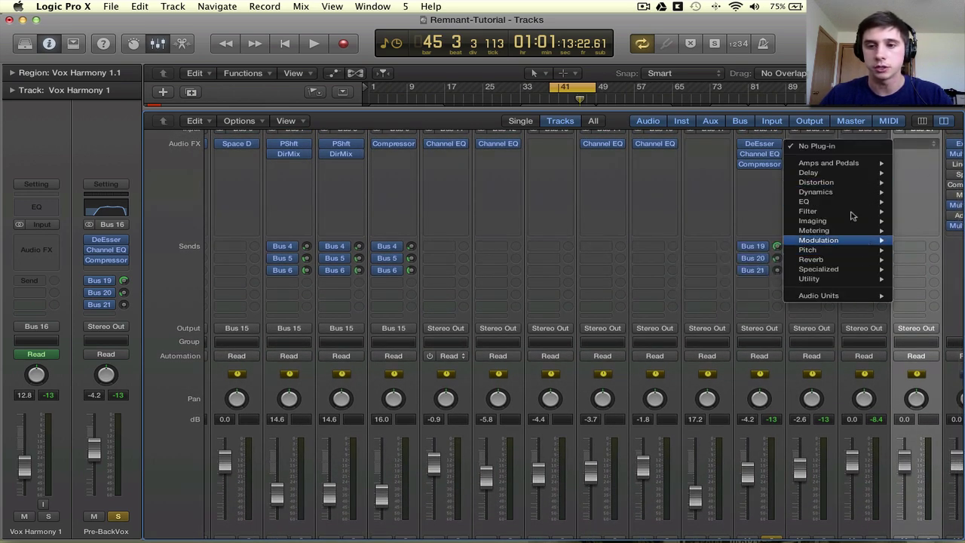
pyautogui.moveTo(837, 173)
pyautogui.moveTo(724, 211)
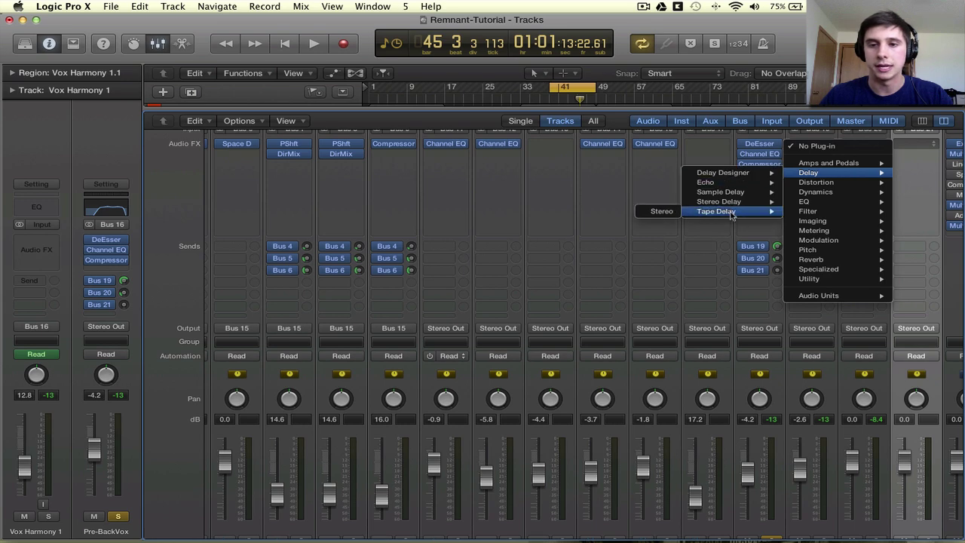
pyautogui.click(662, 212)
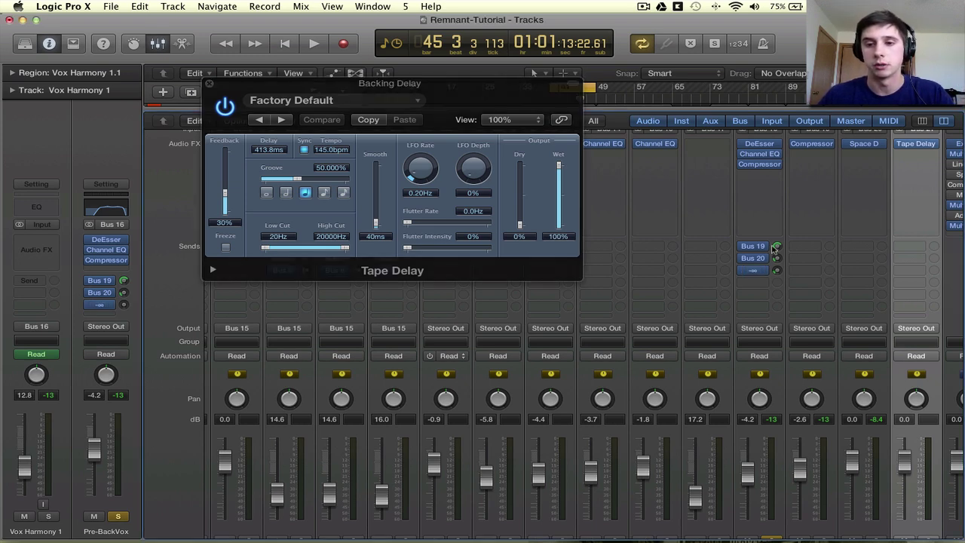
# Set the Bus 21 send on Pre-BackVox to about -14.8 dB and bypass its Bus 20 send to audition the delay.
pyautogui.scroll(-3, 902, 409)
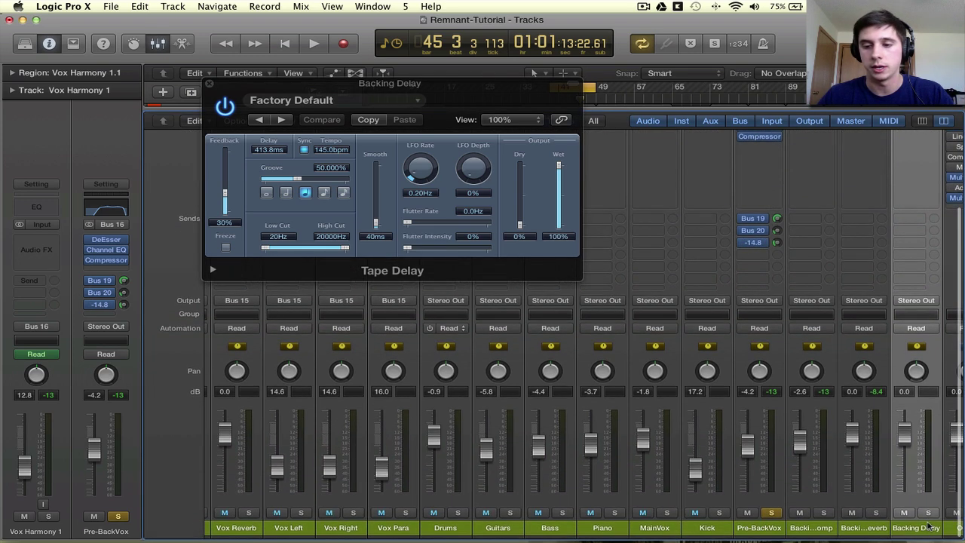
pyautogui.press('space')
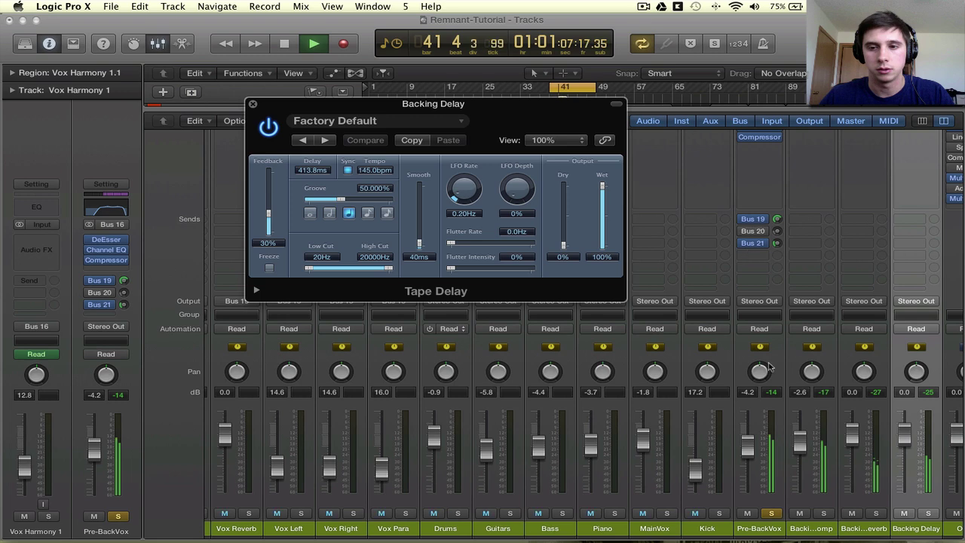
pyautogui.click(745, 231)
pyautogui.press('space')
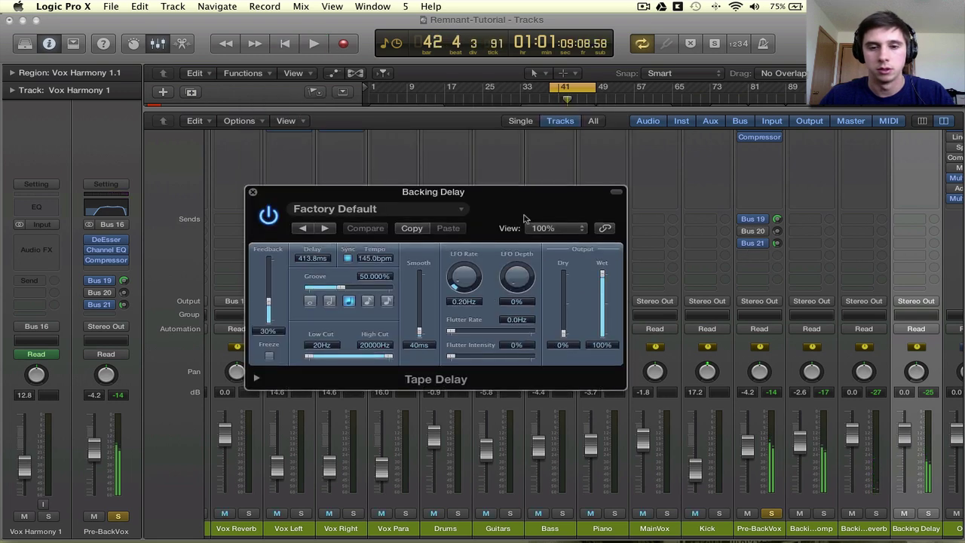
pyautogui.press('space')
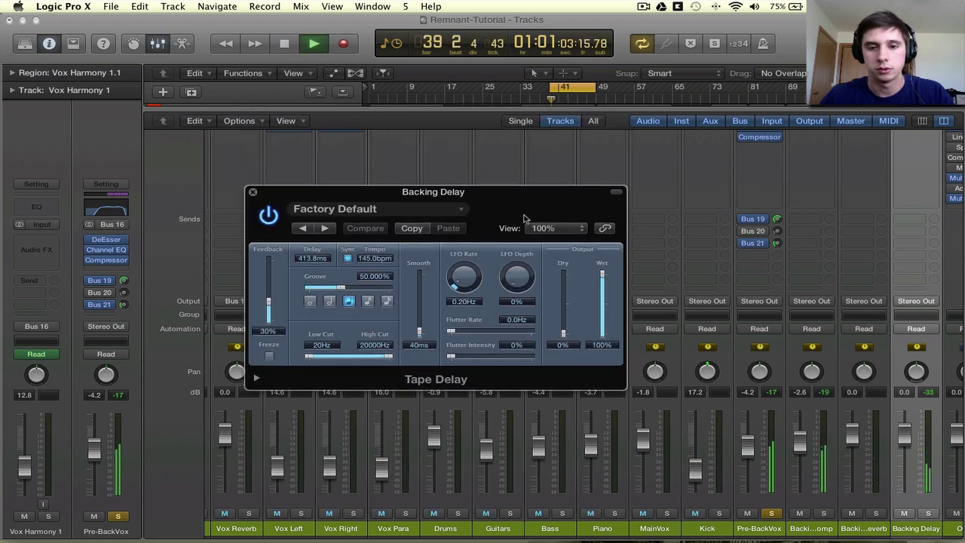
pyautogui.press('space')
pyautogui.moveTo(351, 200); pyautogui.dragTo(582, 204)
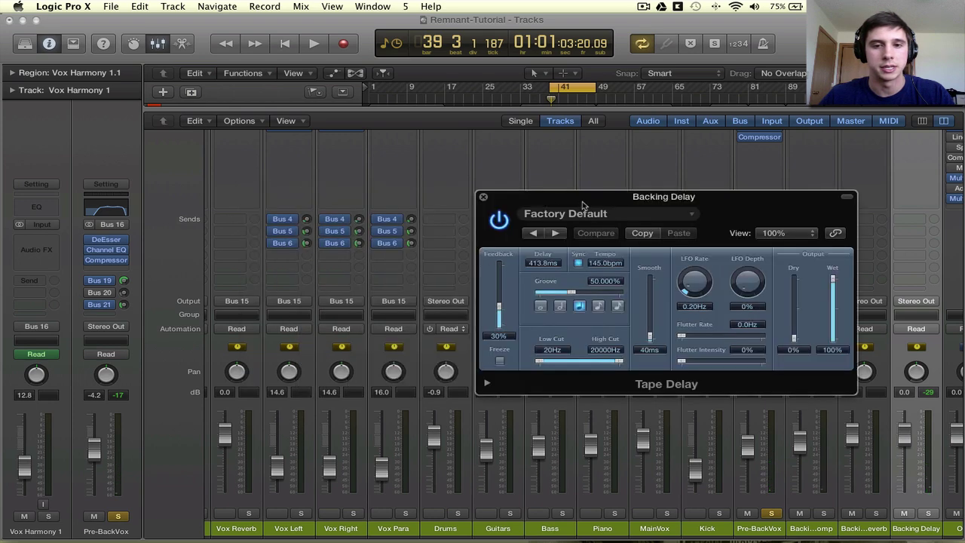
# Close the Tape Delay settings, re-enable the Bus 20 send on Pre-BackVox and play the backing vocals with all three sends.
pyautogui.click(482, 197)
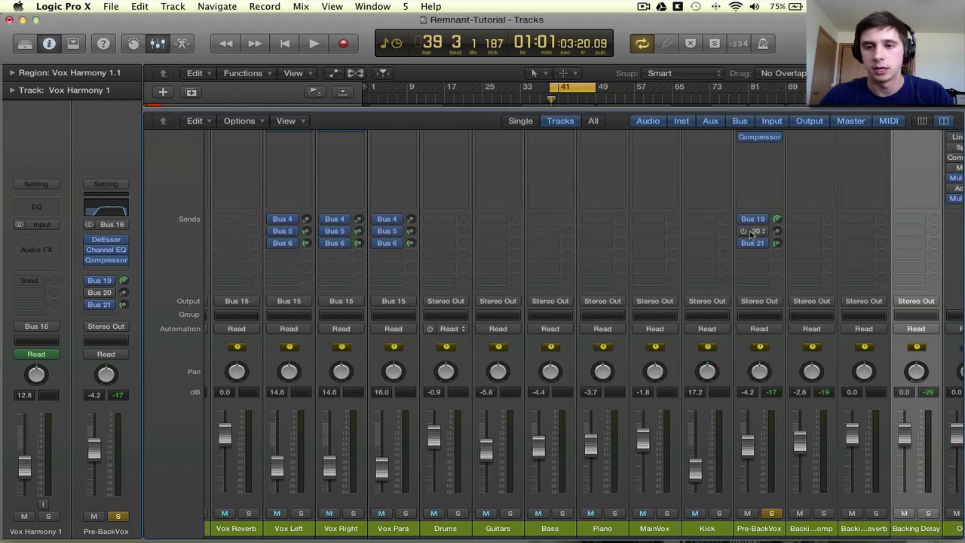
pyautogui.press('space')
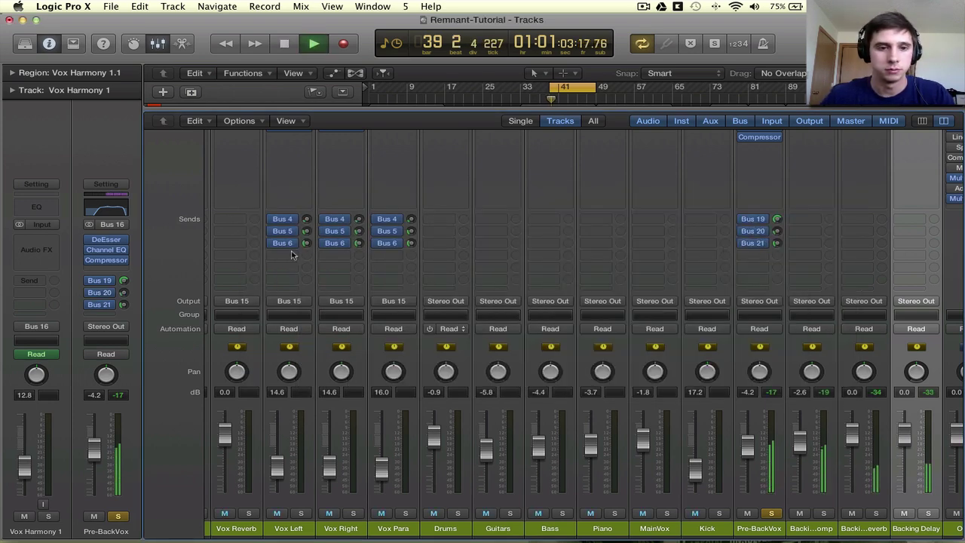
# Solo the Vox 1 and Vox 2 tracks to hear the lead with the backing vocals, then stop playback and unsolo them.
pyautogui.press('x')
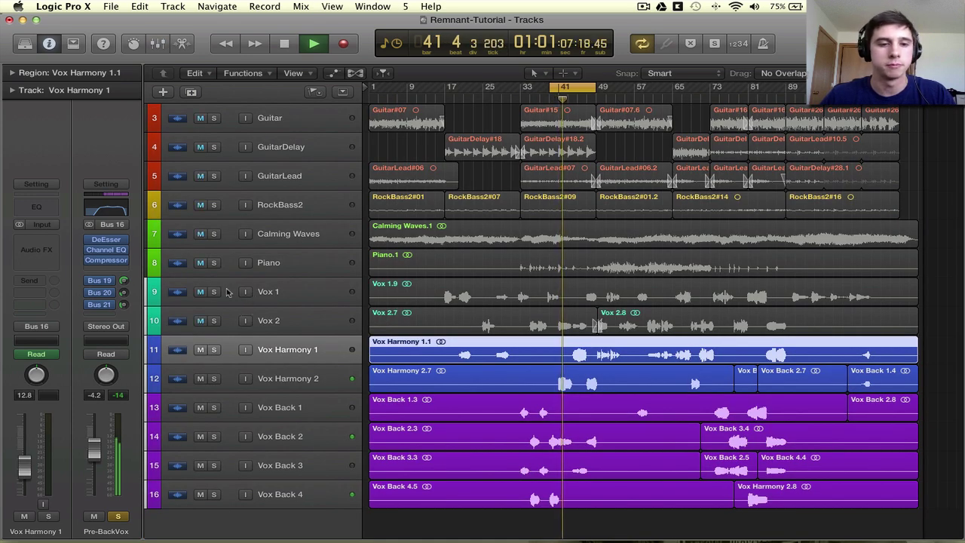
pyautogui.moveTo(213, 292); pyautogui.dragTo(215, 323)
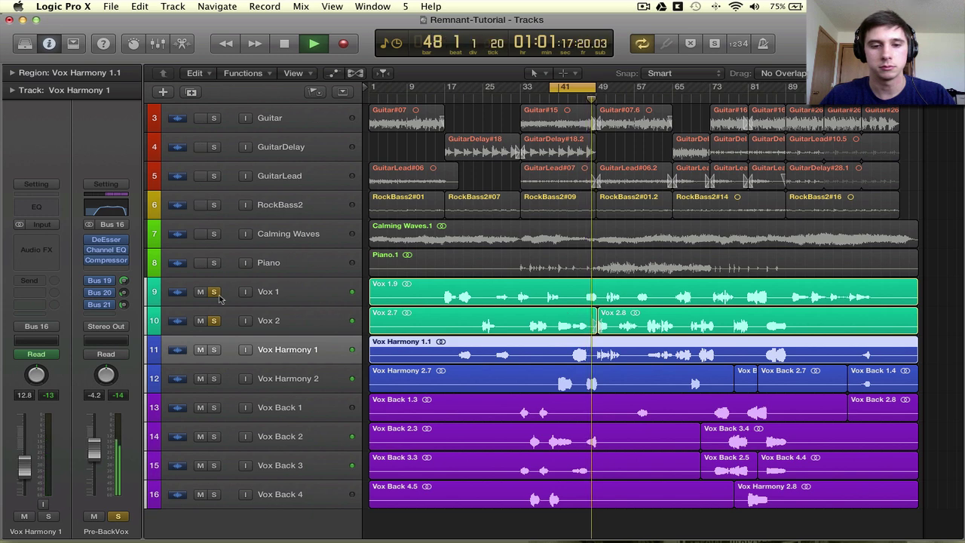
pyautogui.press('space')
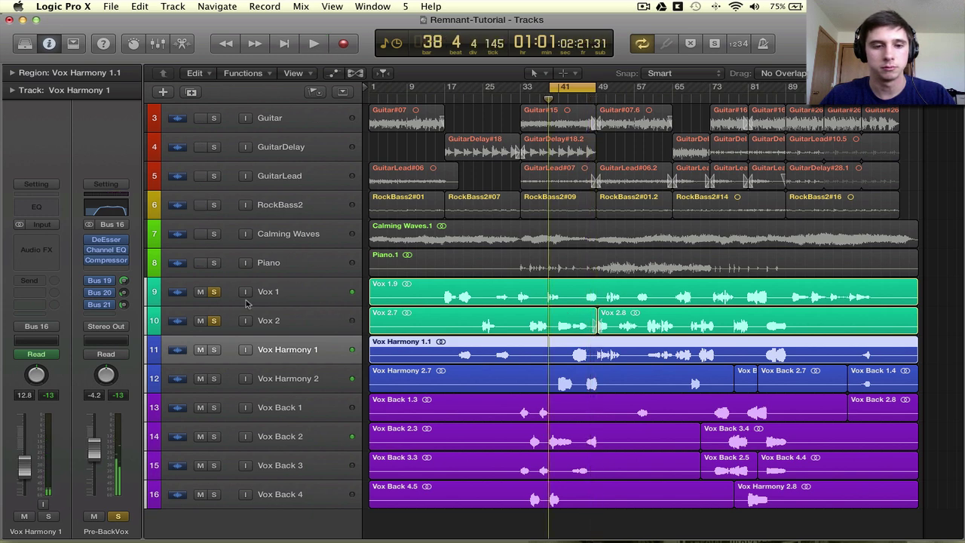
pyautogui.click(213, 321)
# Select the Pre-BackVox, Backing Comp, Backing Reverb and Backing Delay channels in the mixer and route their outputs to Bus 22.
pyautogui.press('x')
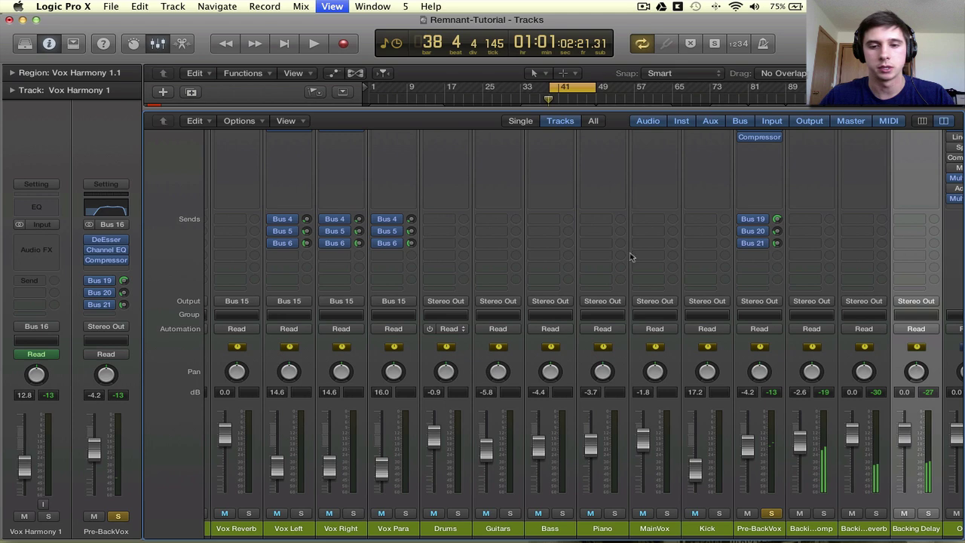
pyautogui.hscroll(5, 632, 298)
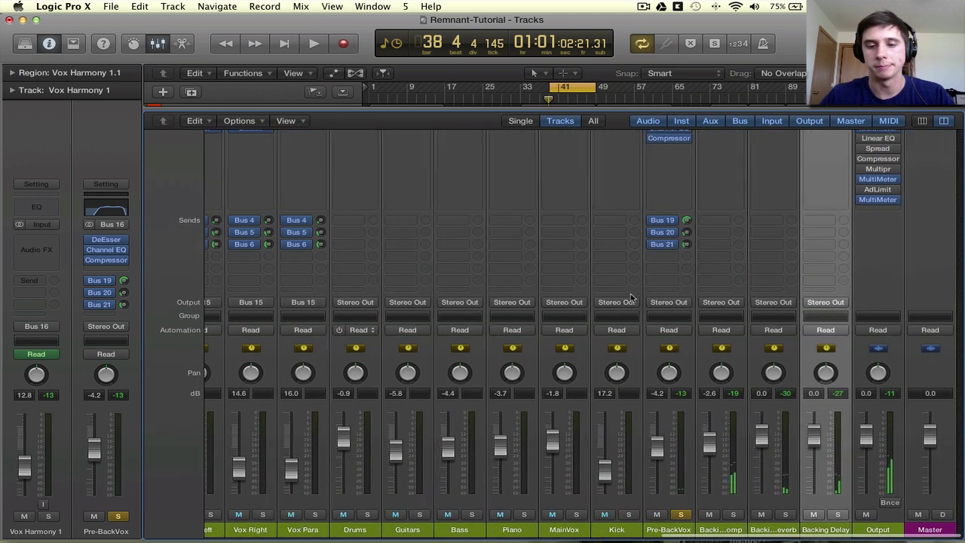
pyautogui.press('super+Tab')
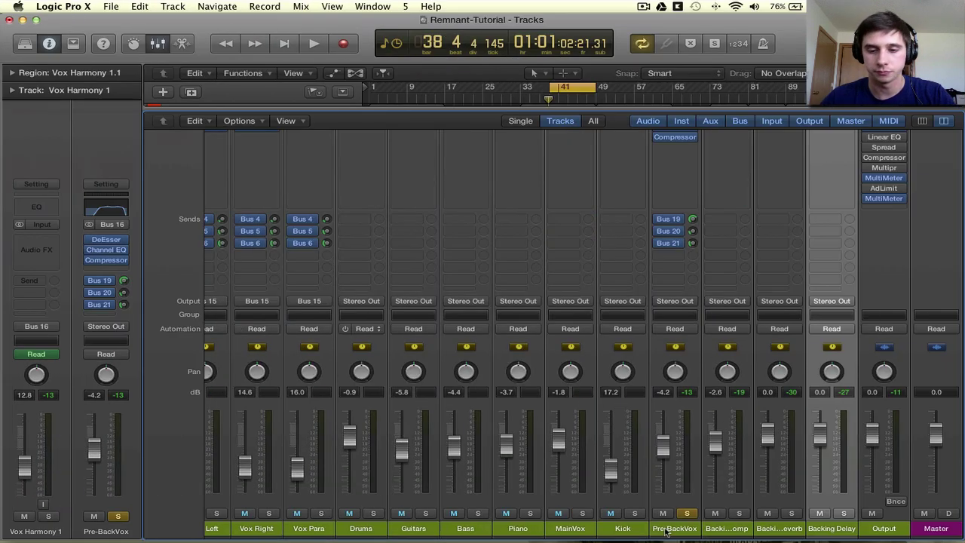
pyautogui.click(667, 530)
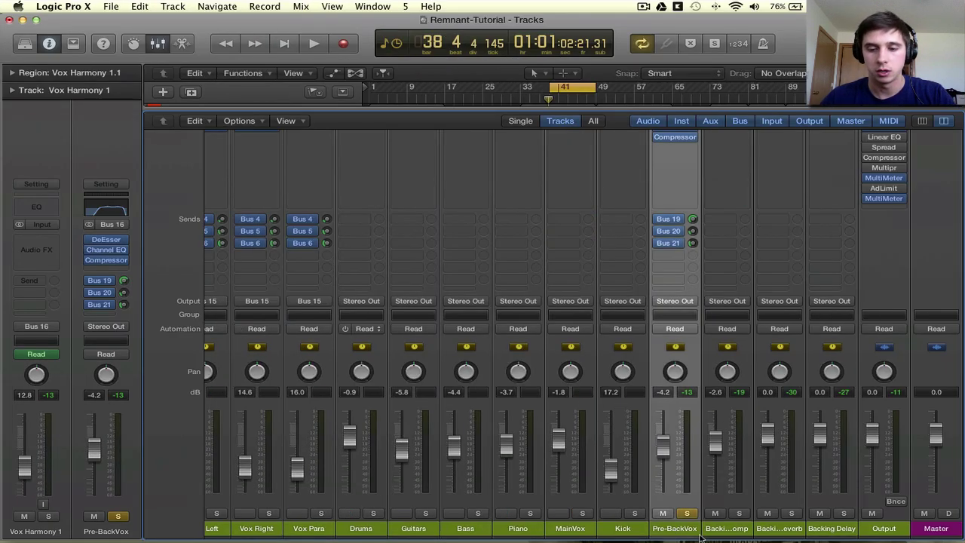
pyautogui.scroll(4, 743, 338)
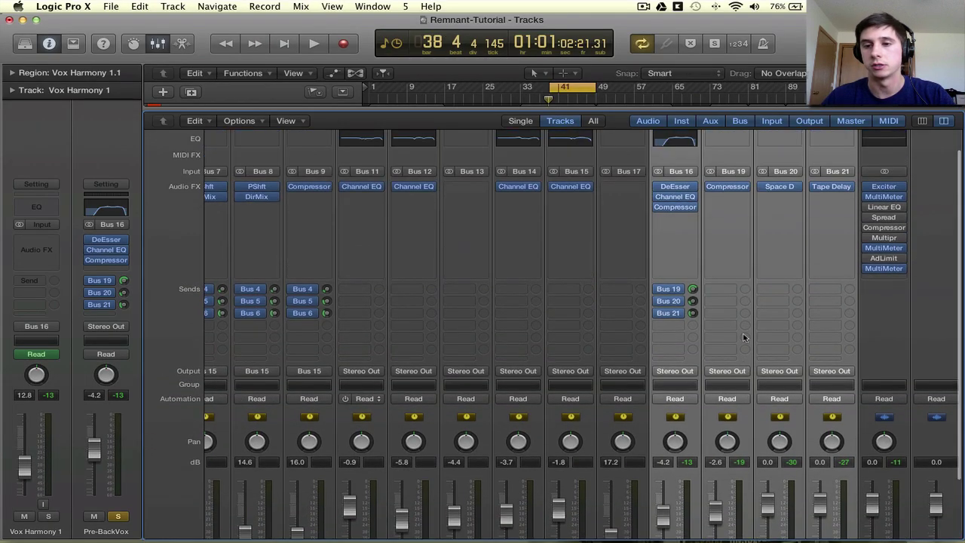
pyautogui.scroll(-3, 743, 338)
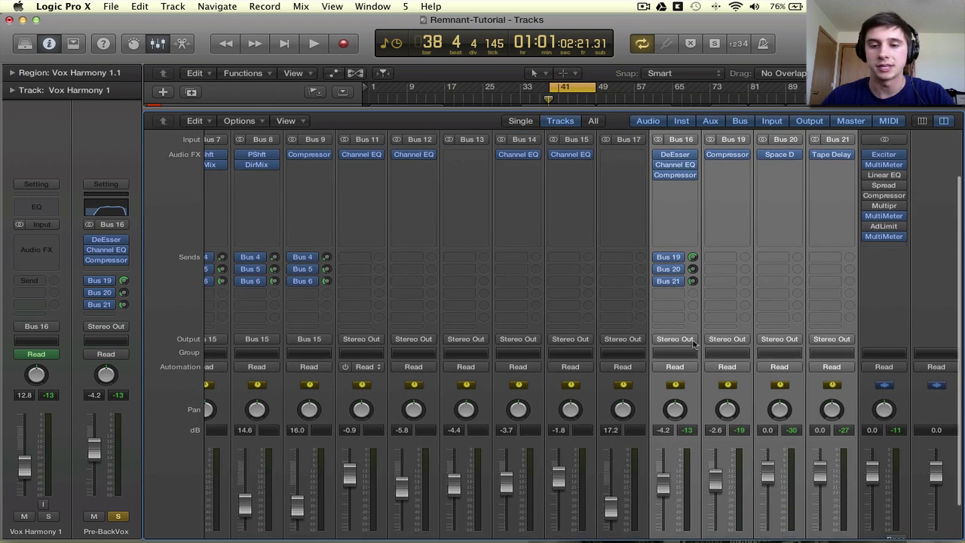
pyautogui.click(693, 340)
pyautogui.moveTo(706, 386)
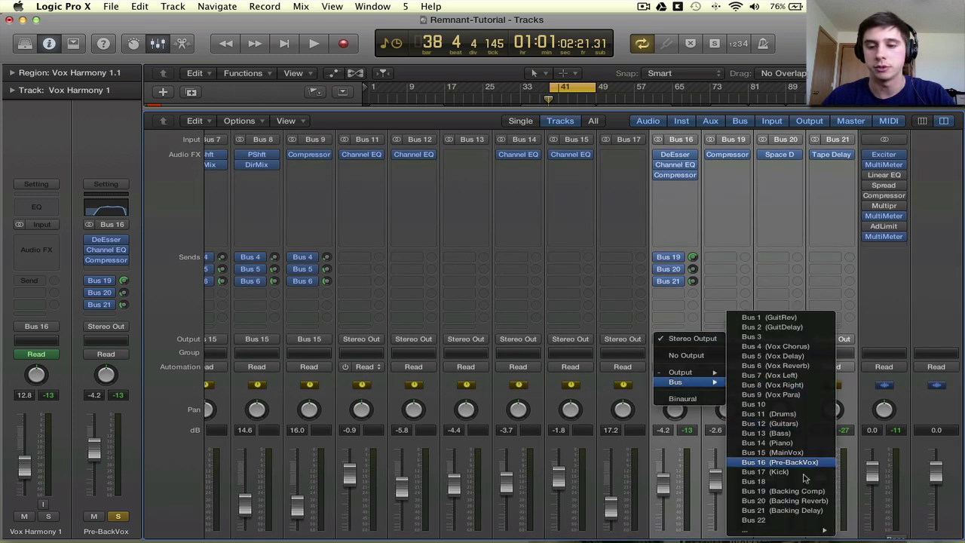
pyautogui.click(802, 520)
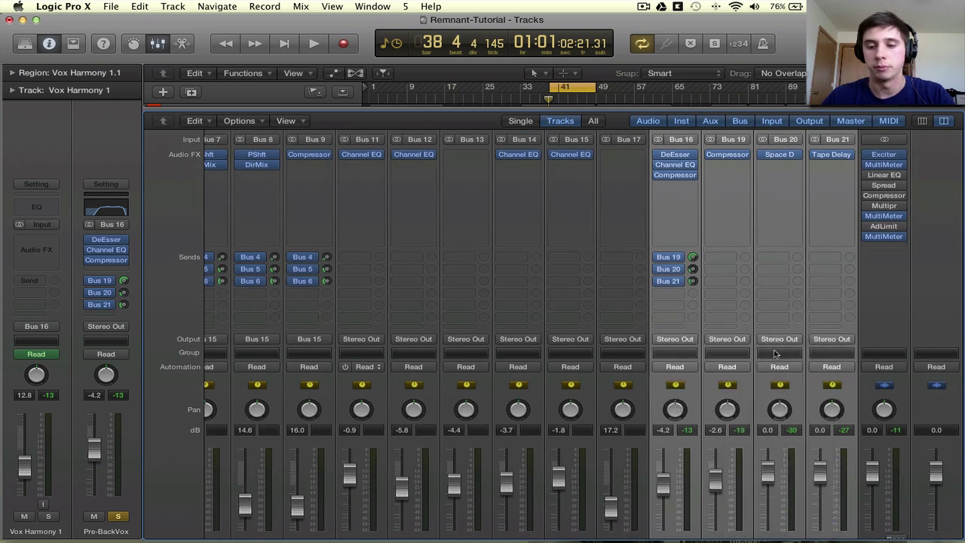
# Rename the new aux channel fed by Bus 22 as Post-BackVox.
pyautogui.scroll(-3, 886, 520)
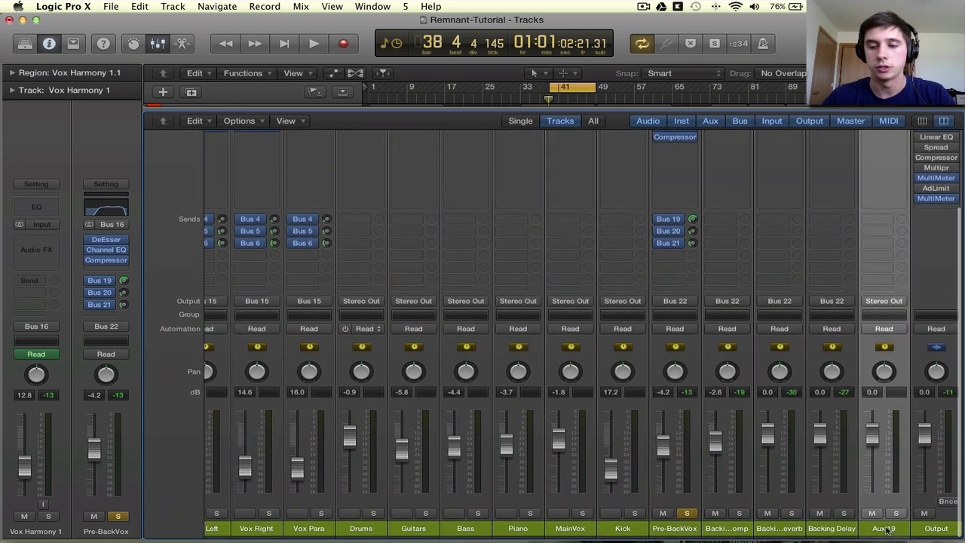
pyautogui.doubleClick(887, 531)
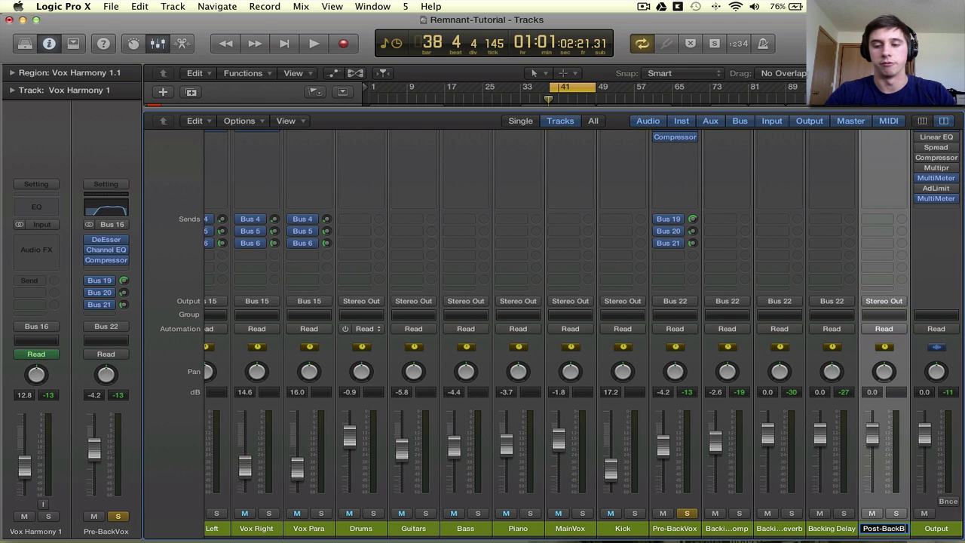
pyautogui.write('Post-BackB')
pyautogui.press('BackSpace')
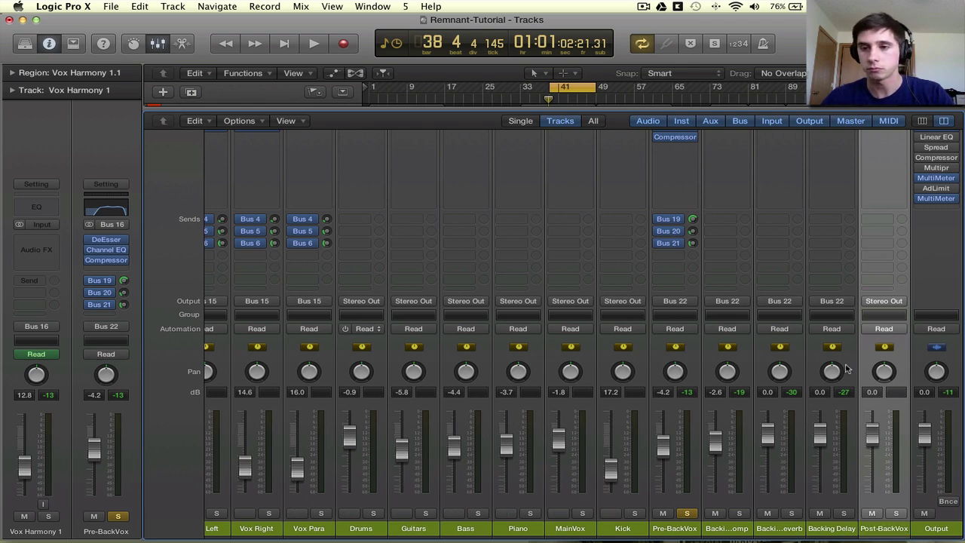
# Switch the solo from Pre-BackVox to Post-BackVox during playback and lower the Post-BackVox fader to about -2.9 dB.
pyautogui.scroll(2, 781, 309)
pyautogui.scroll(-2, 781, 308)
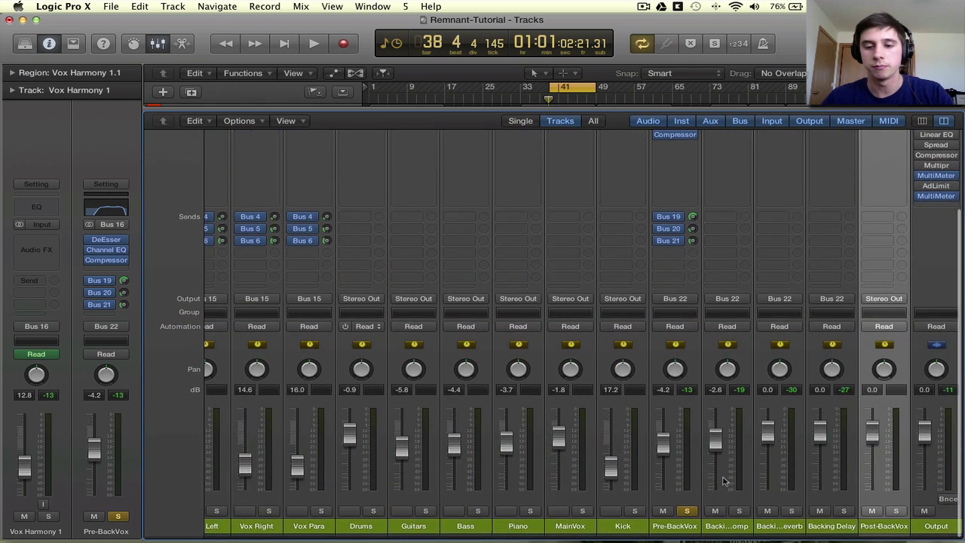
pyautogui.press('space')
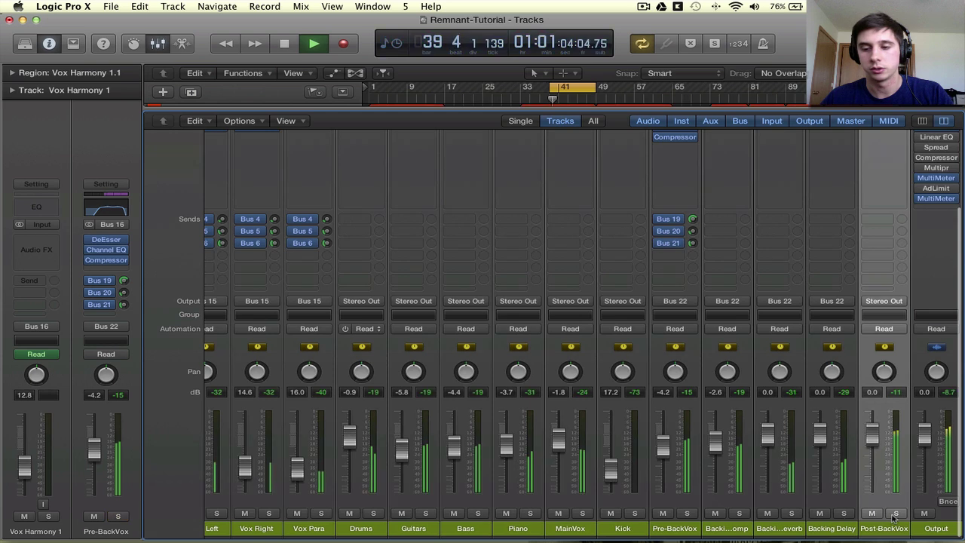
pyautogui.click(895, 513)
pyautogui.moveTo(874, 440); pyautogui.dragTo(875, 469)
pyautogui.press('space')
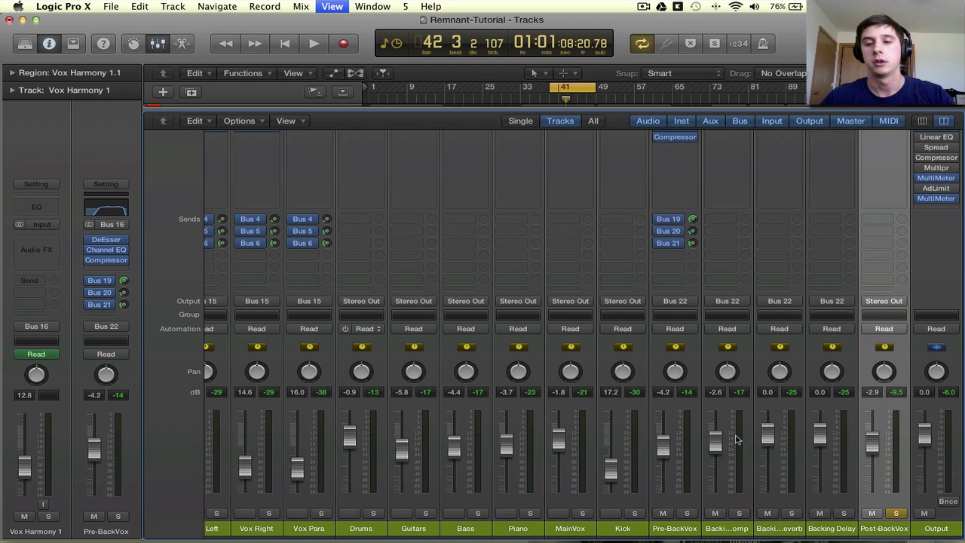
# Unsolo Post-BackVox and lower its fader to about -7.6 dB while playing the full mix.
pyautogui.press('x')
pyautogui.press('x')
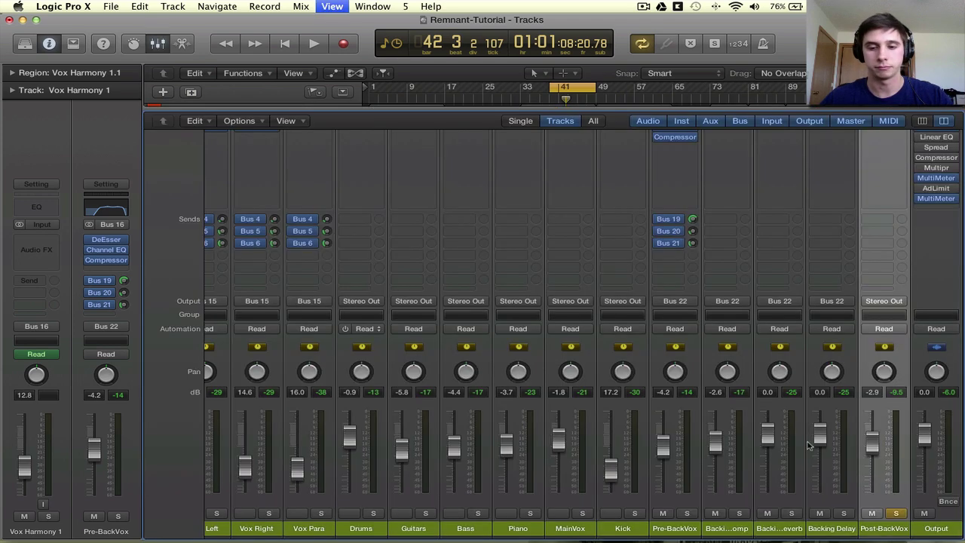
pyautogui.press('space')
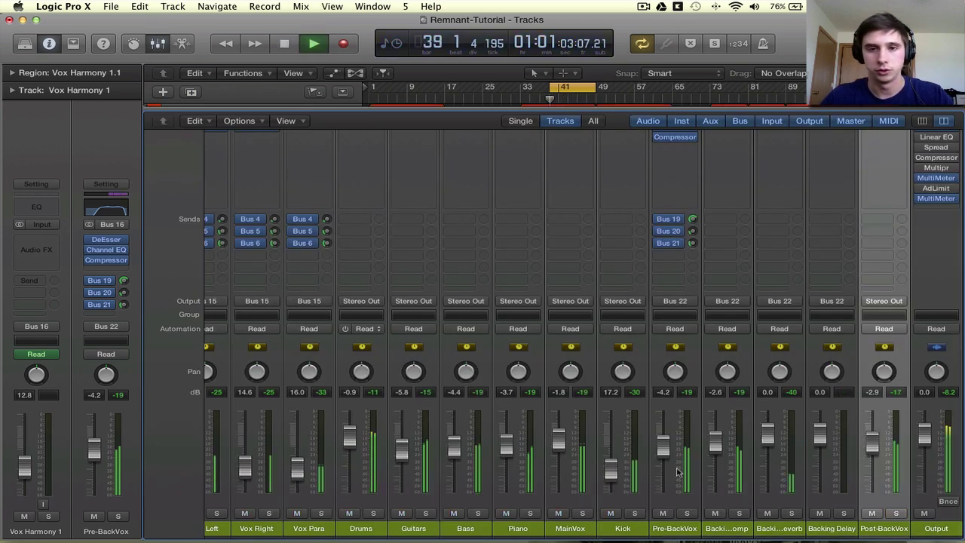
pyautogui.press('x')
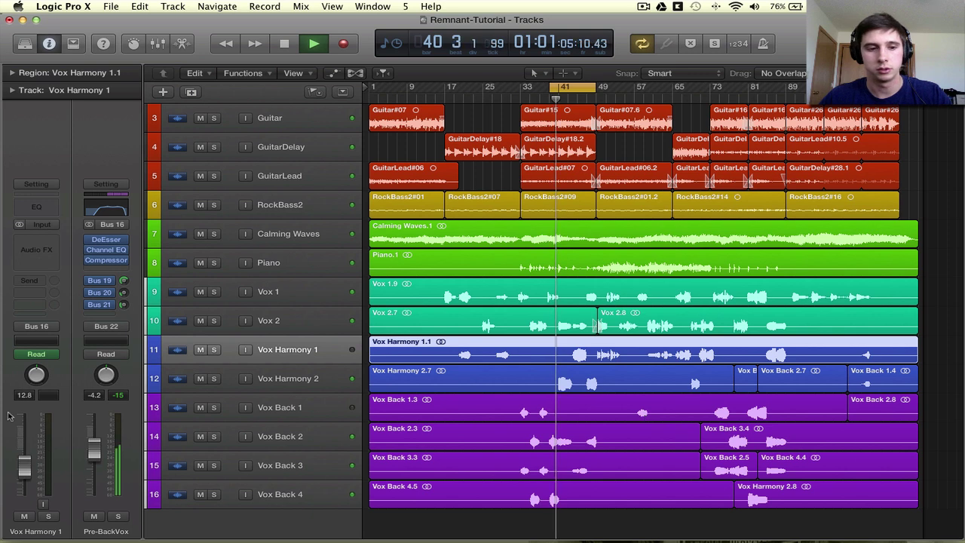
pyautogui.press('x')
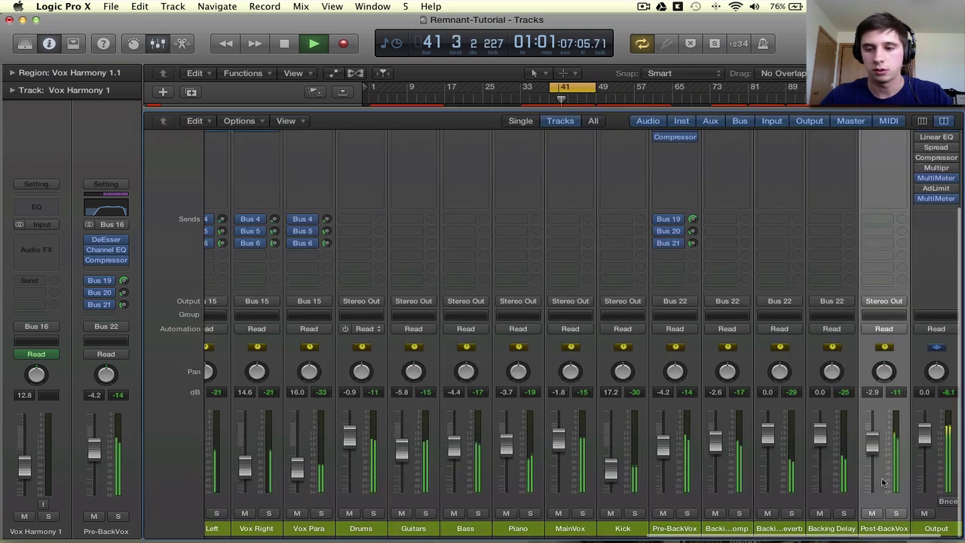
pyautogui.moveTo(879, 468); pyautogui.dragTo(879, 474)
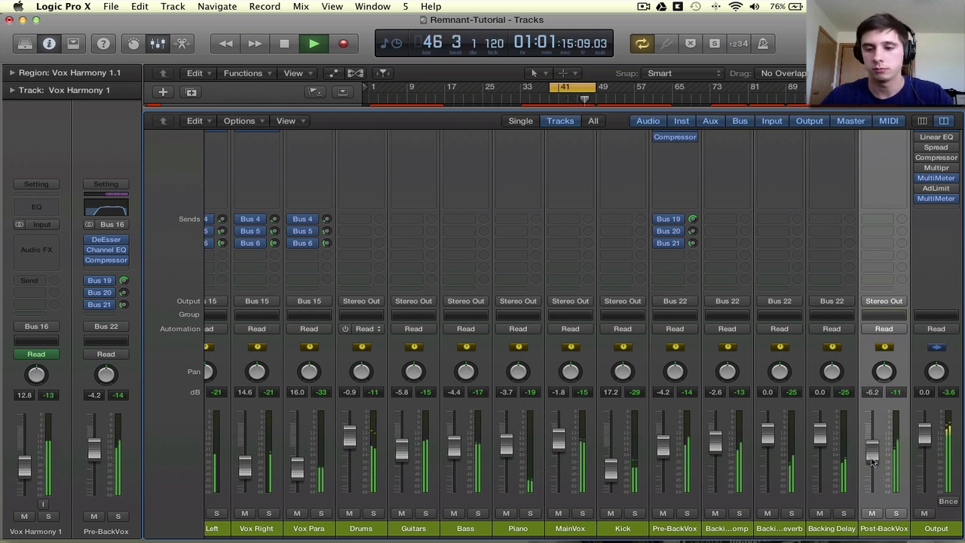
pyautogui.moveTo(873, 465); pyautogui.dragTo(874, 465)
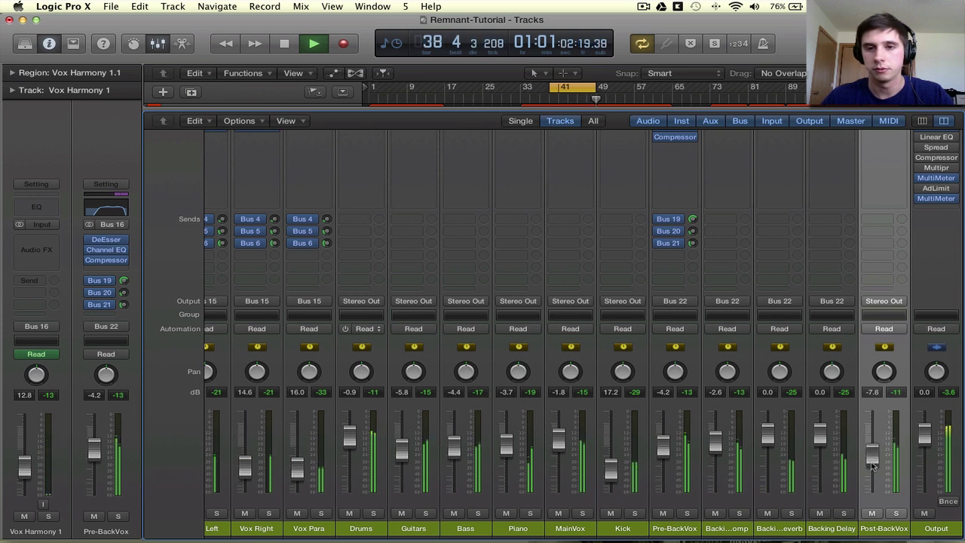
# Turn off cycle mode and play the full mix from about bar 64 and about bar 75 in the arrangement.
pyautogui.click(566, 89)
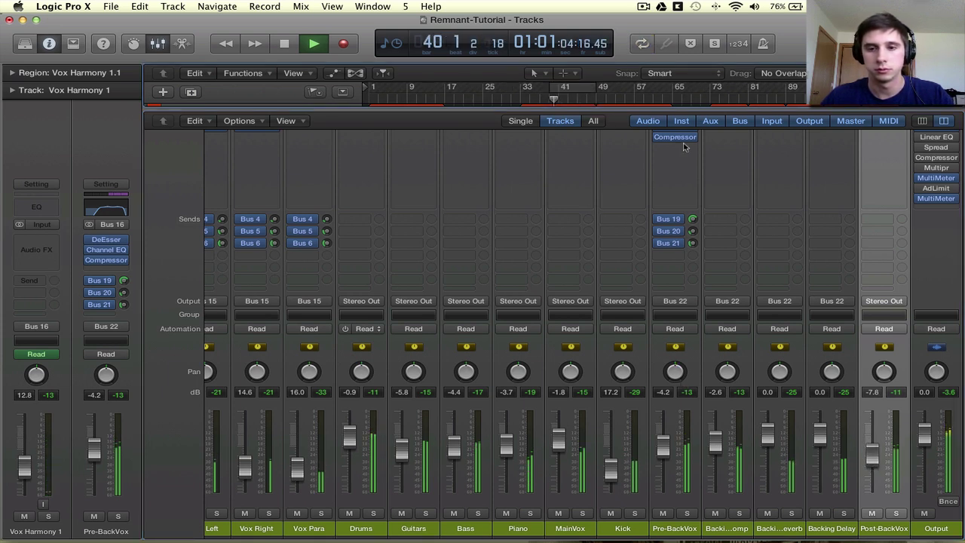
pyautogui.press('x')
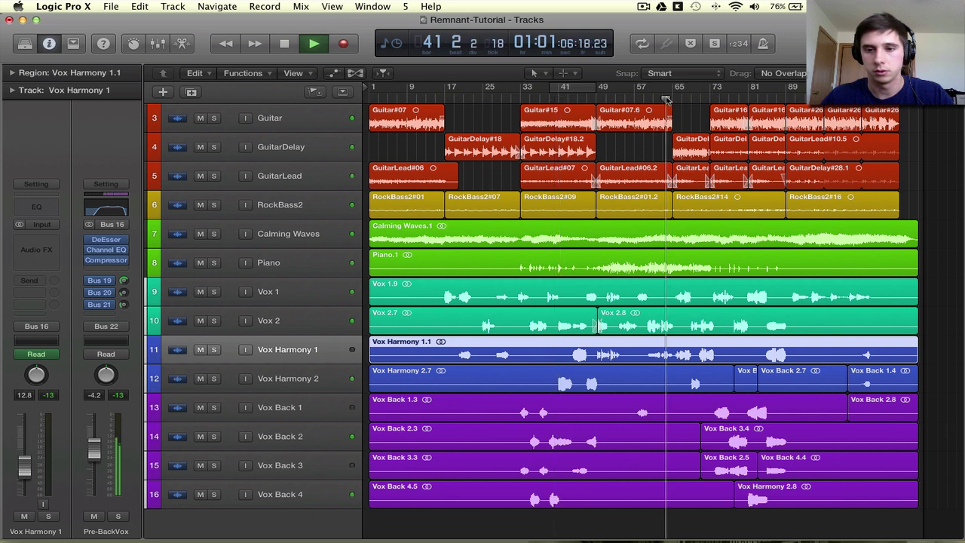
pyautogui.click(669, 98)
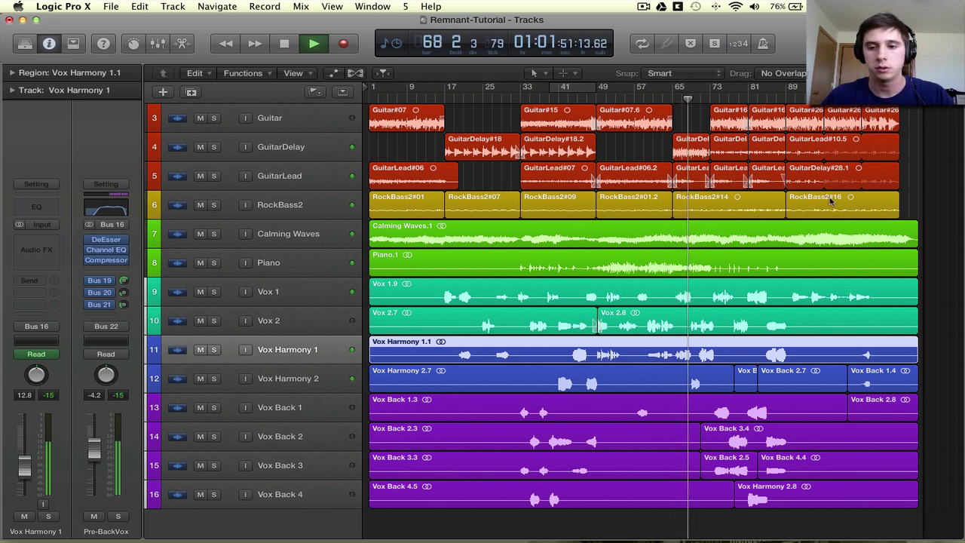
pyautogui.click(724, 100)
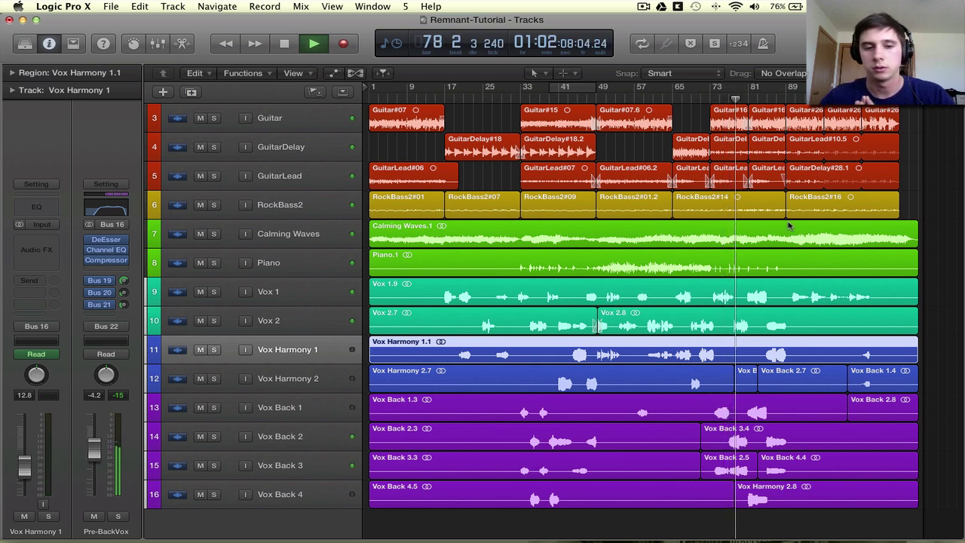
pyautogui.press('space')
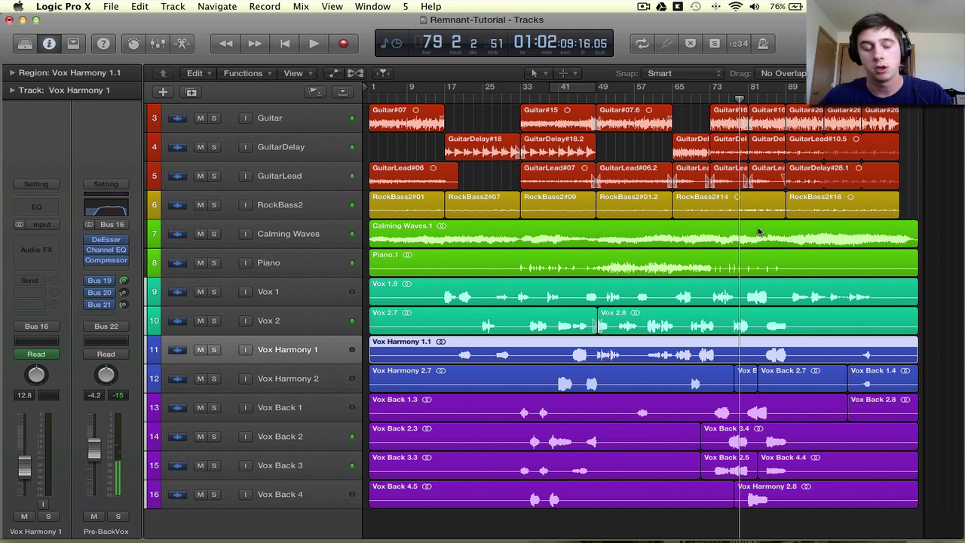